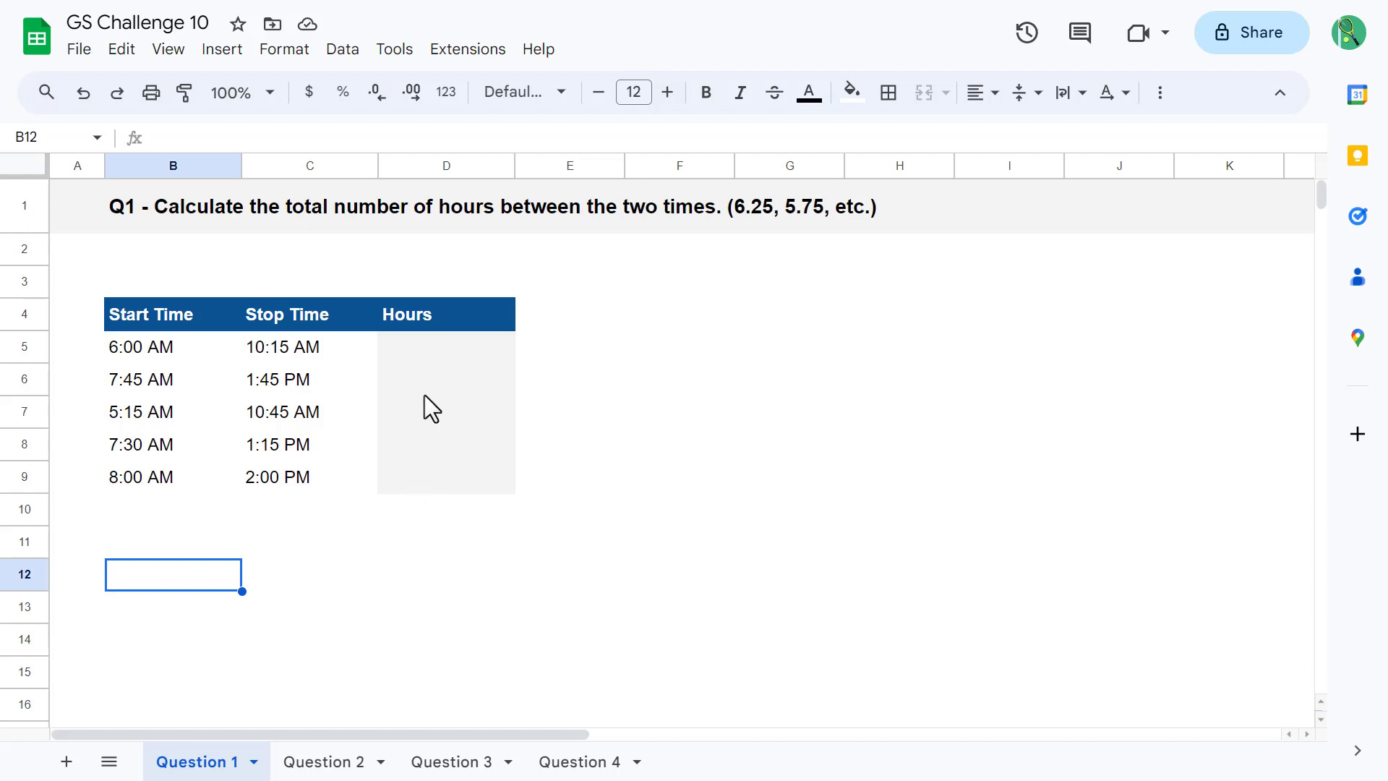
Enter =(C5-B5)*24 in D5 to get 4.25 hours
{"action": "left_click", "coordinate": [458, 351]}
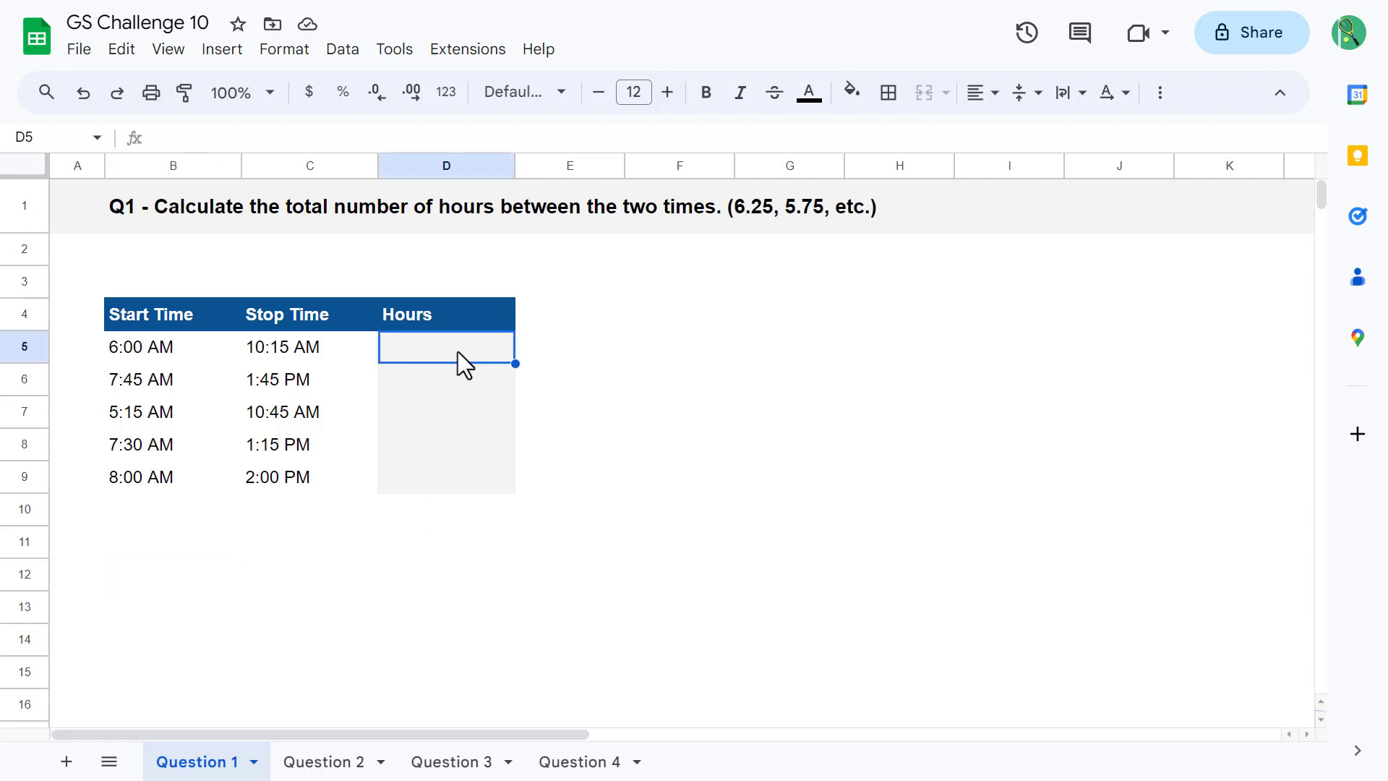
{"action": "left_click", "coordinate": [455, 137]}
{"action": "type", "text": "= ("}
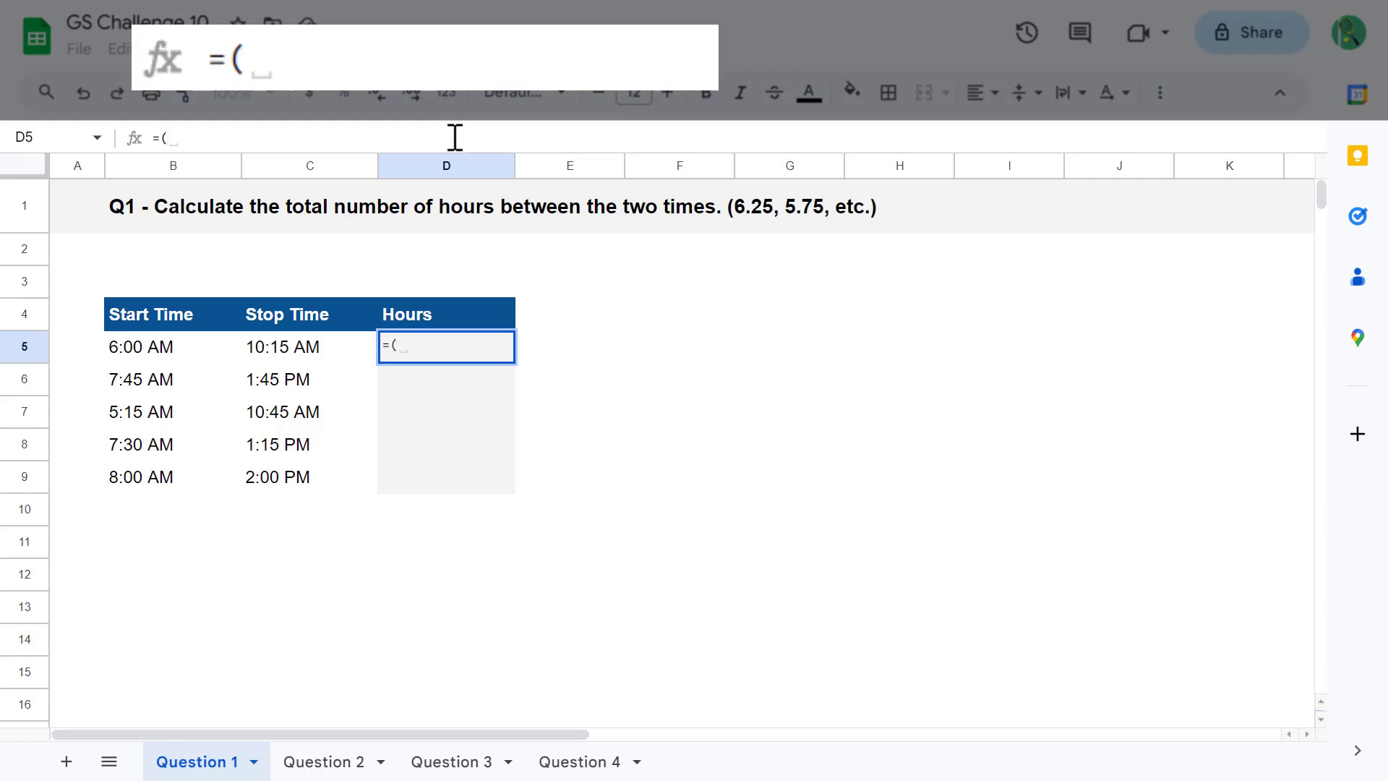
{"action": "left_click", "coordinate": [348, 345]}
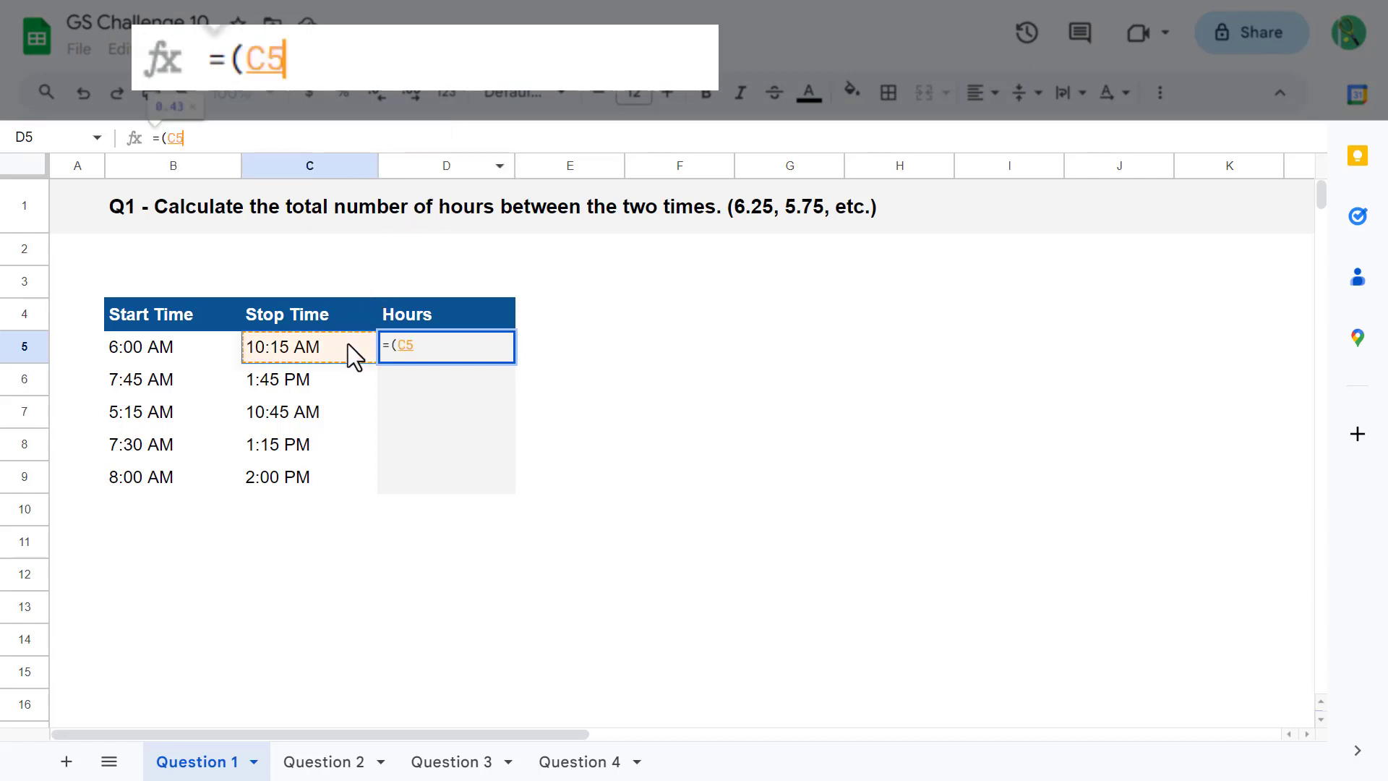
{"action": "type", "text": "-"}
{"action": "left_click", "coordinate": [226, 346]}
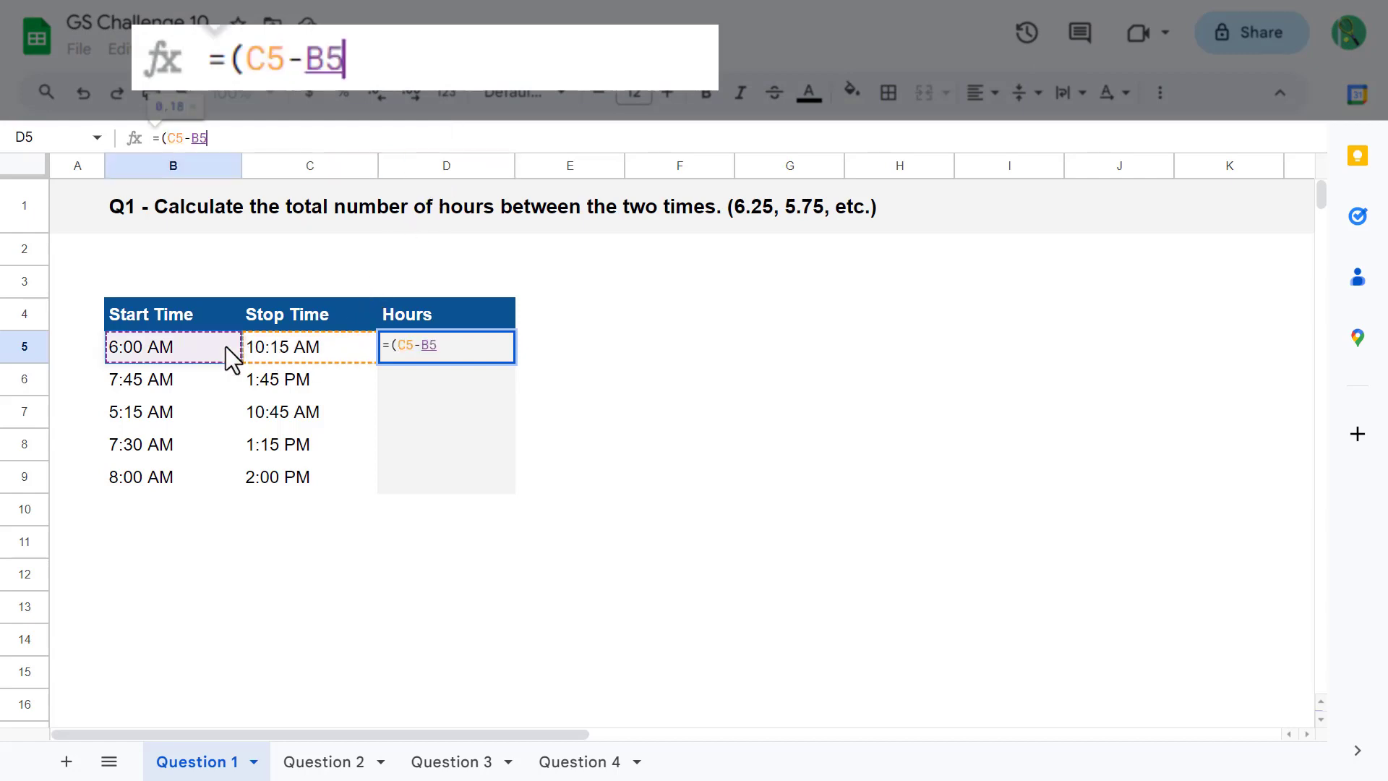
{"action": "type", "text": ")"}
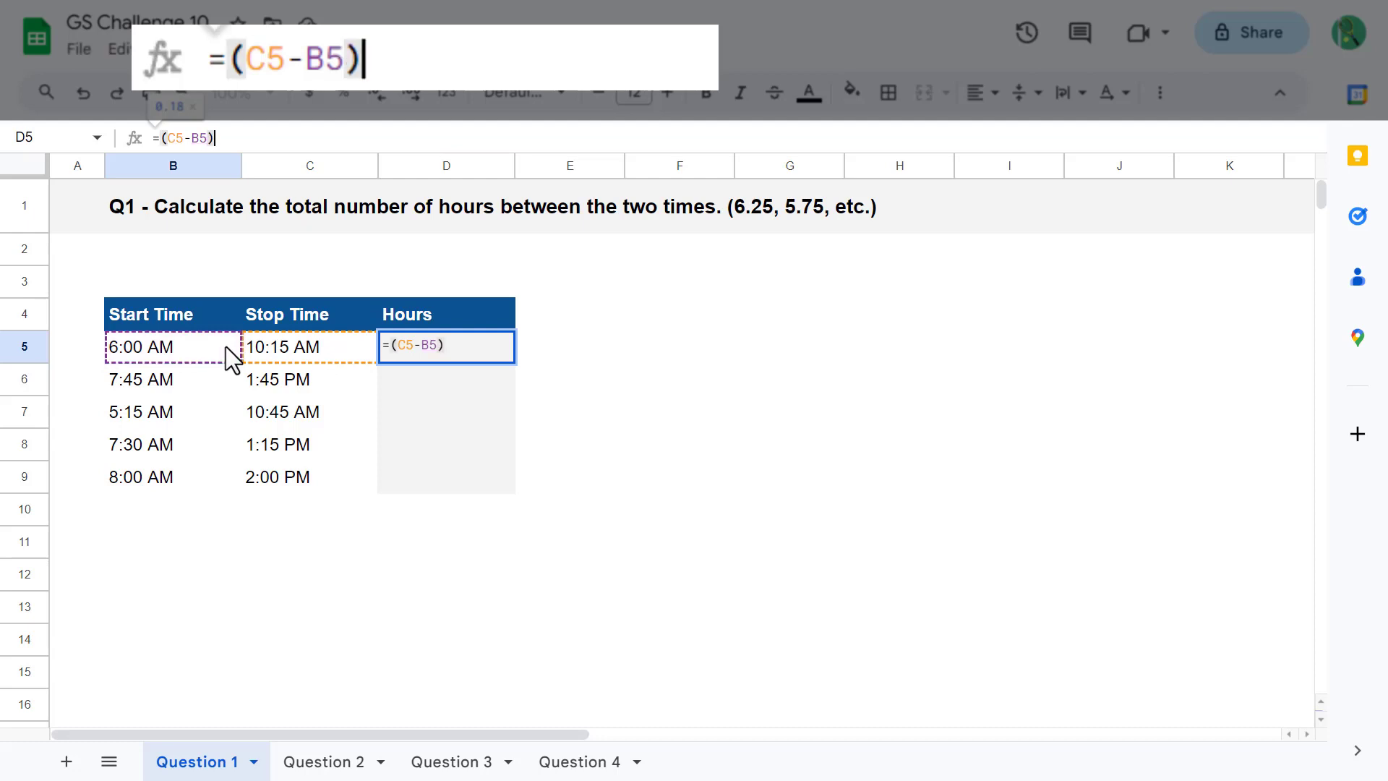
{"action": "type", "text": "* "}
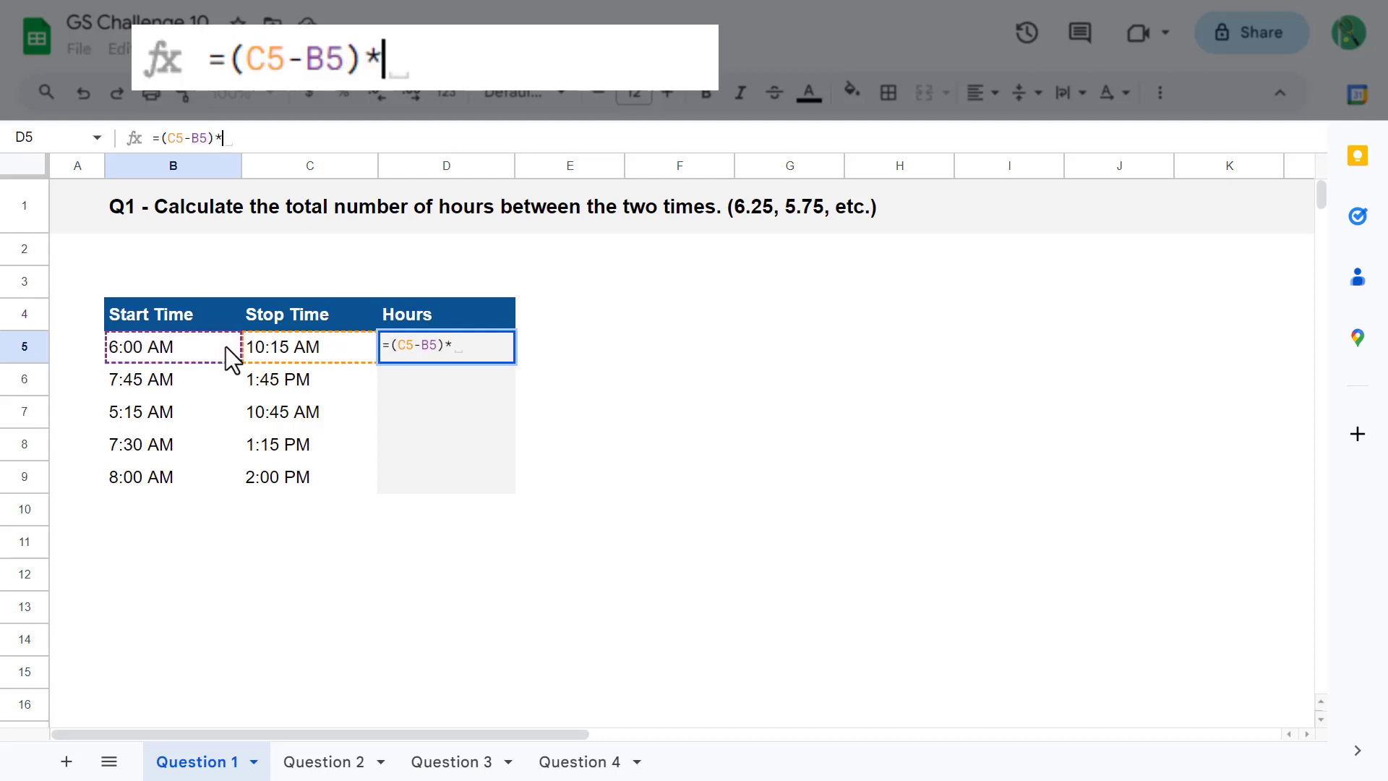
{"action": "type", "text": "24"}
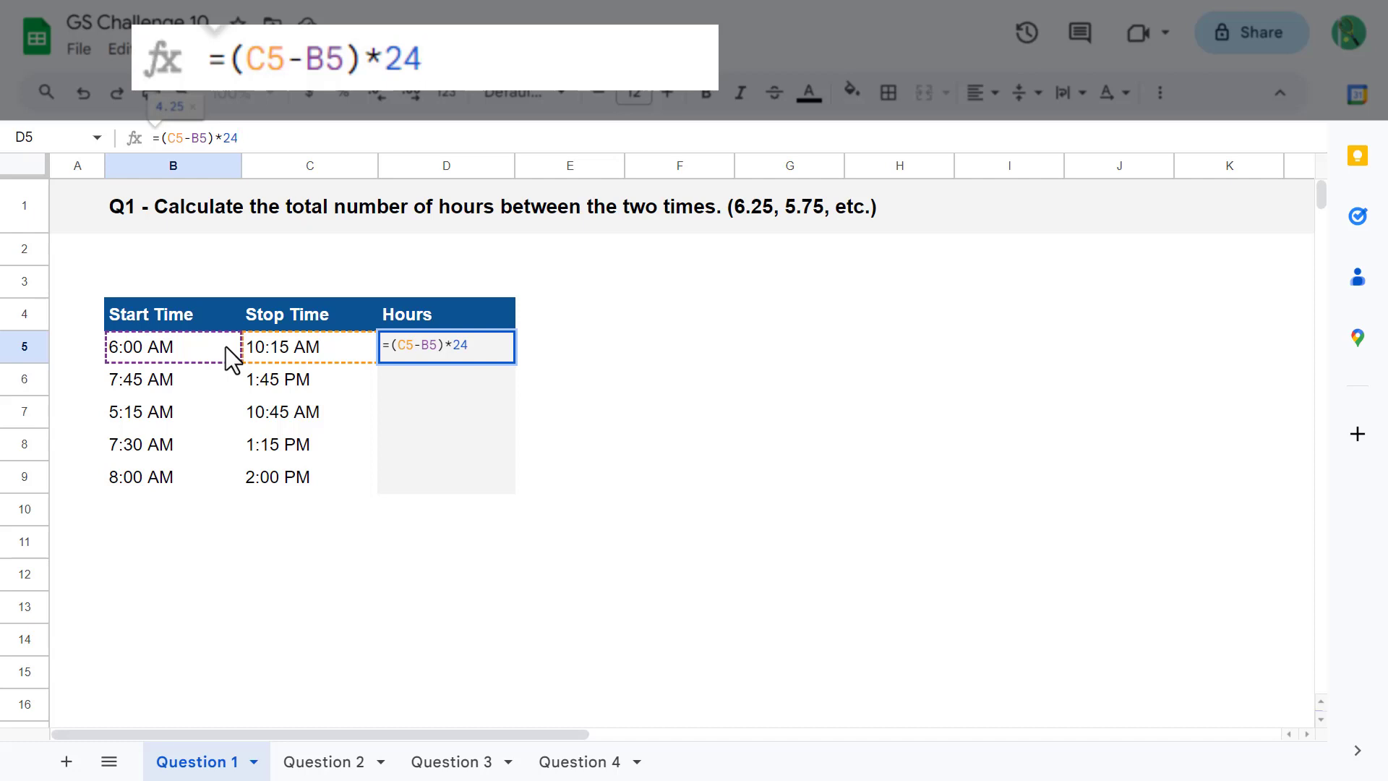
{"action": "key", "text": "Return"}
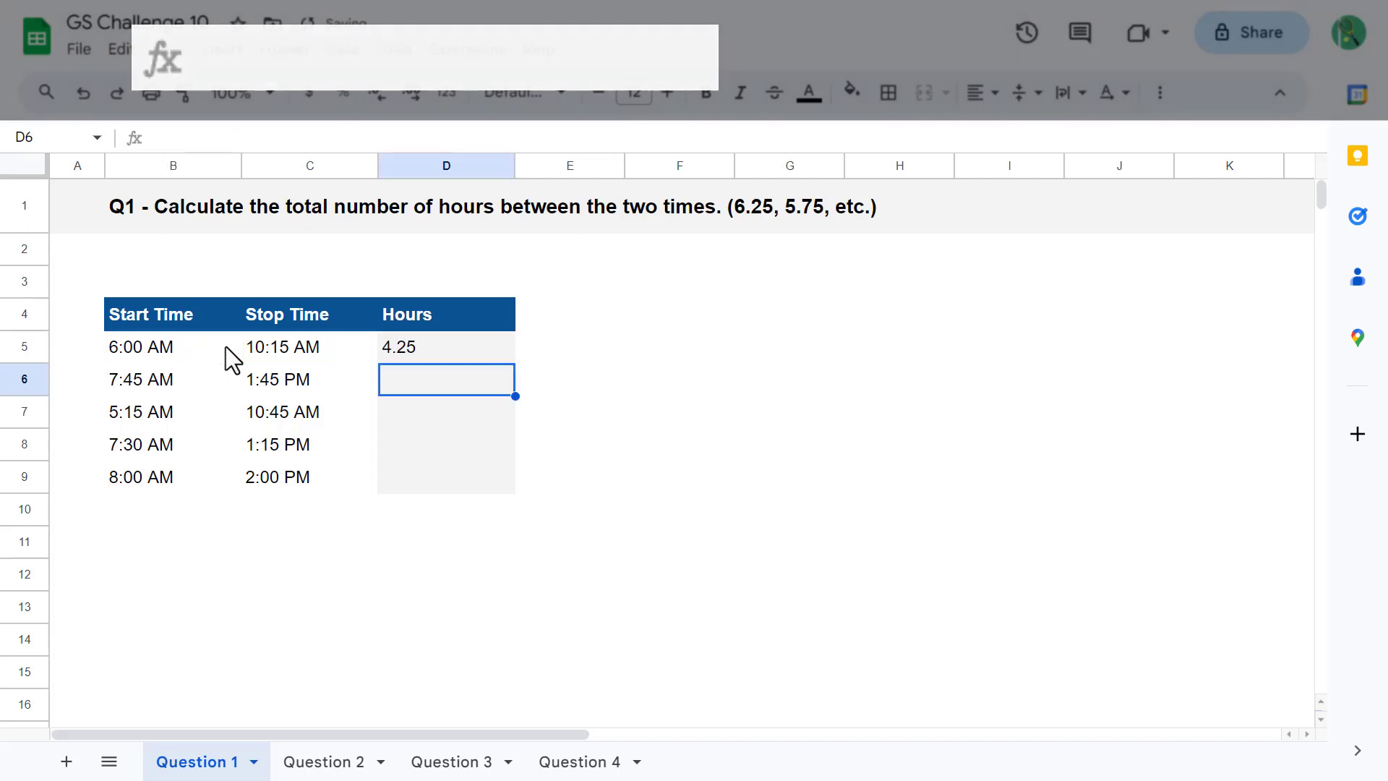
{"action": "left_click", "coordinate": [467, 349]}
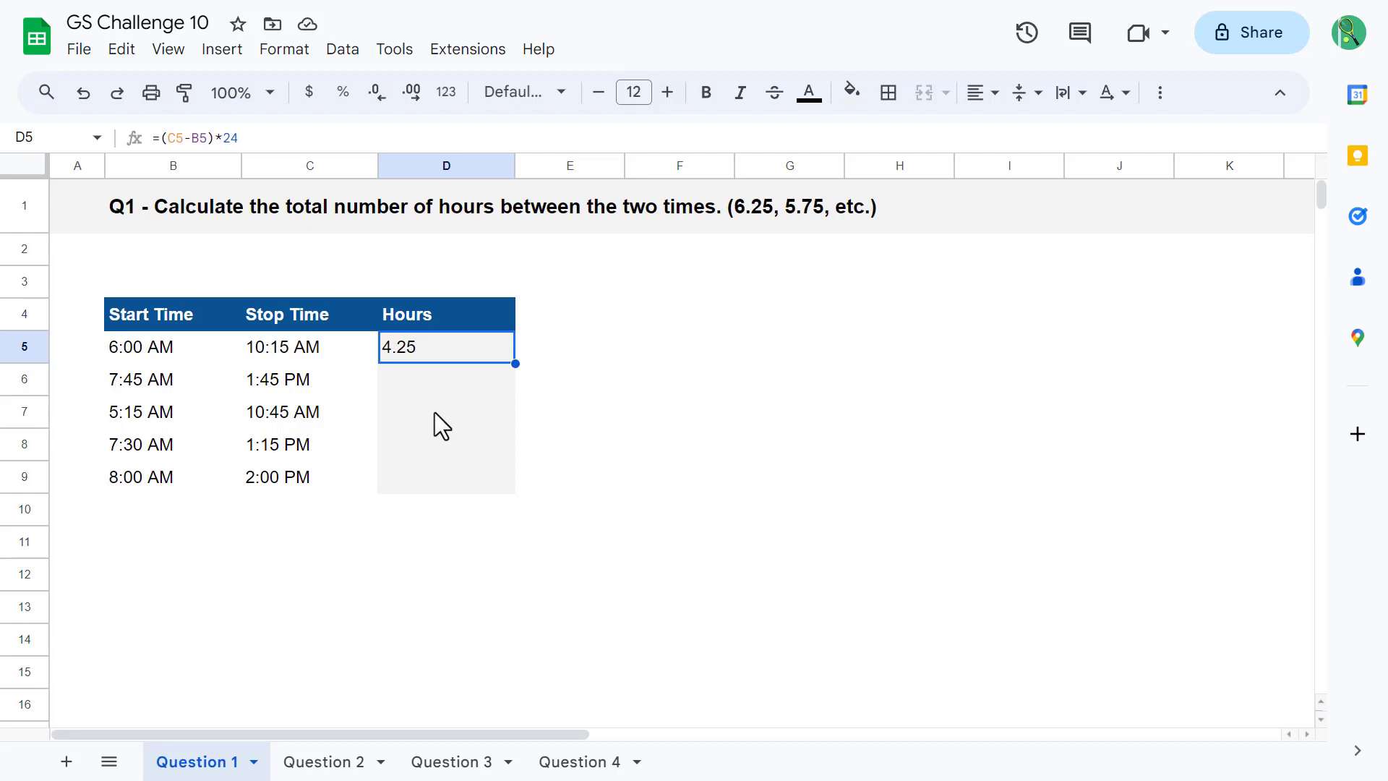
Copy D5's hours formula down to D9, giving 6.00, 5.50, 5.75 and 6.00
{"action": "left_click_drag", "start_coordinate": [514, 361], "coordinate": [513, 483]}
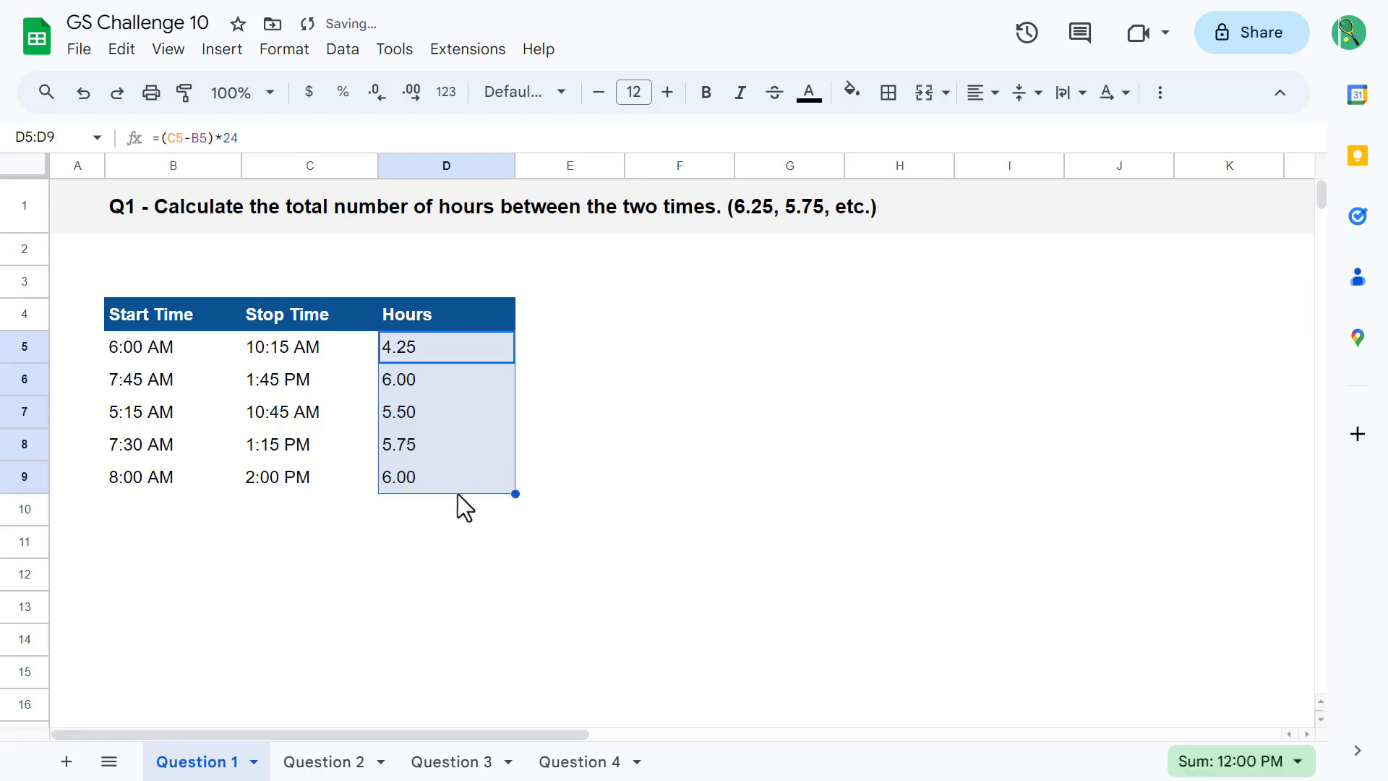
{"action": "left_click", "coordinate": [158, 552]}
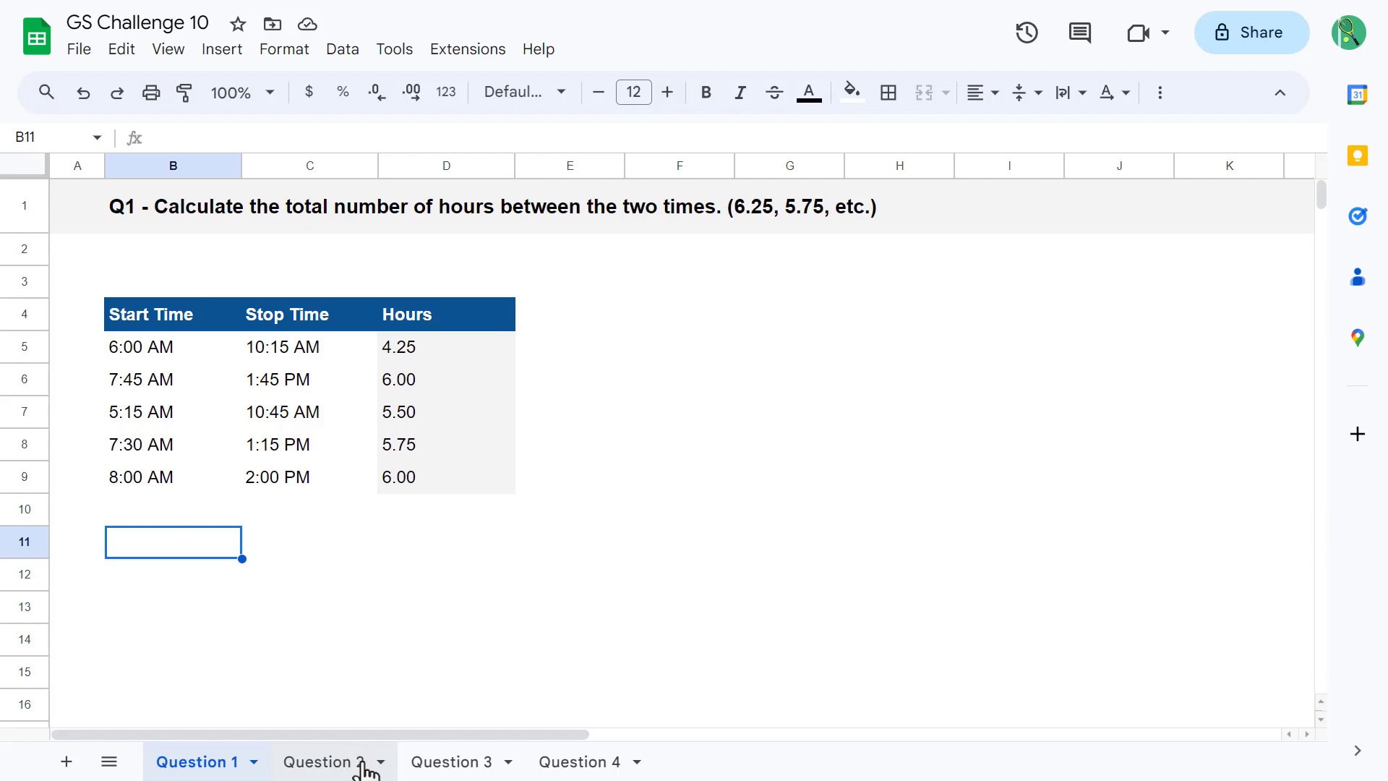
Go to the Question 2 sheet
{"action": "left_click", "coordinate": [366, 771]}
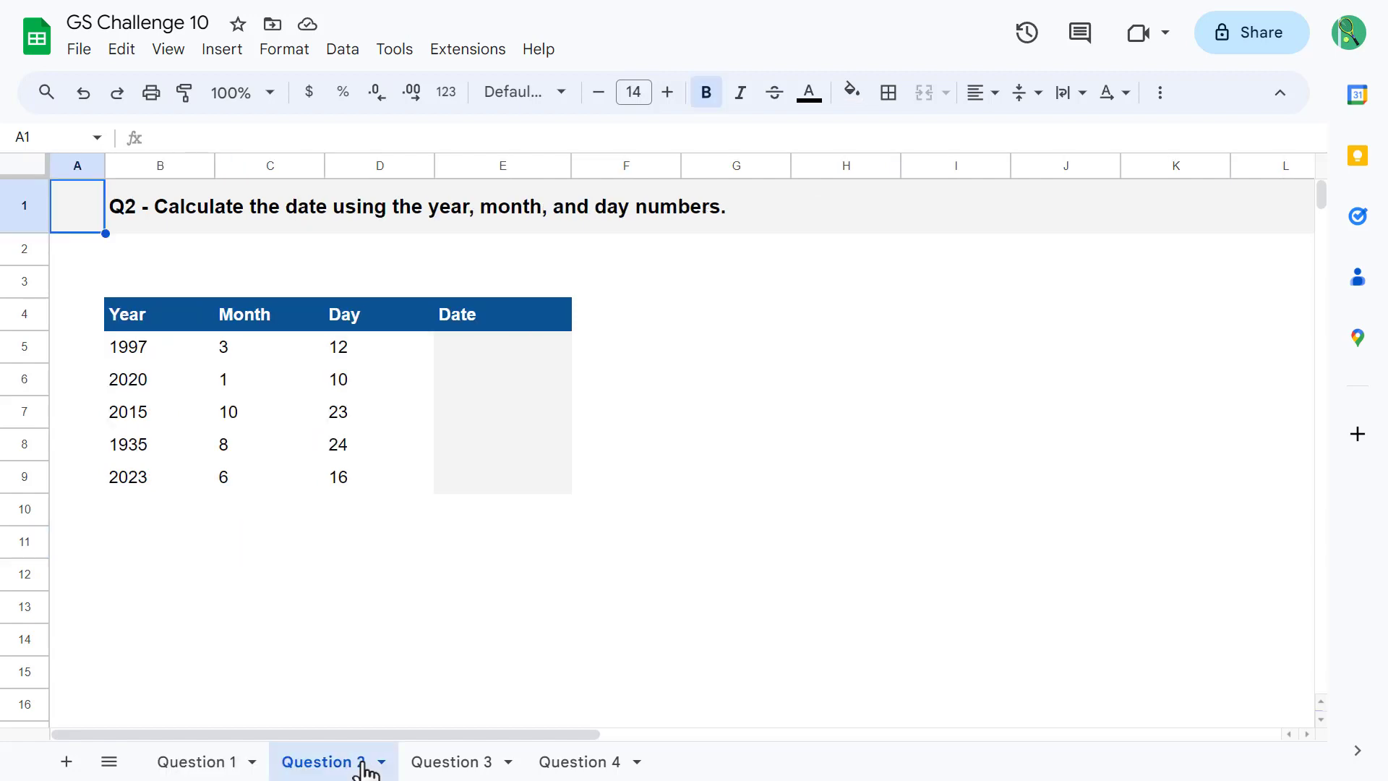
Enter =DATE(B5,C5,D5) in E5 to build the first date
{"action": "left_click", "coordinate": [502, 349]}
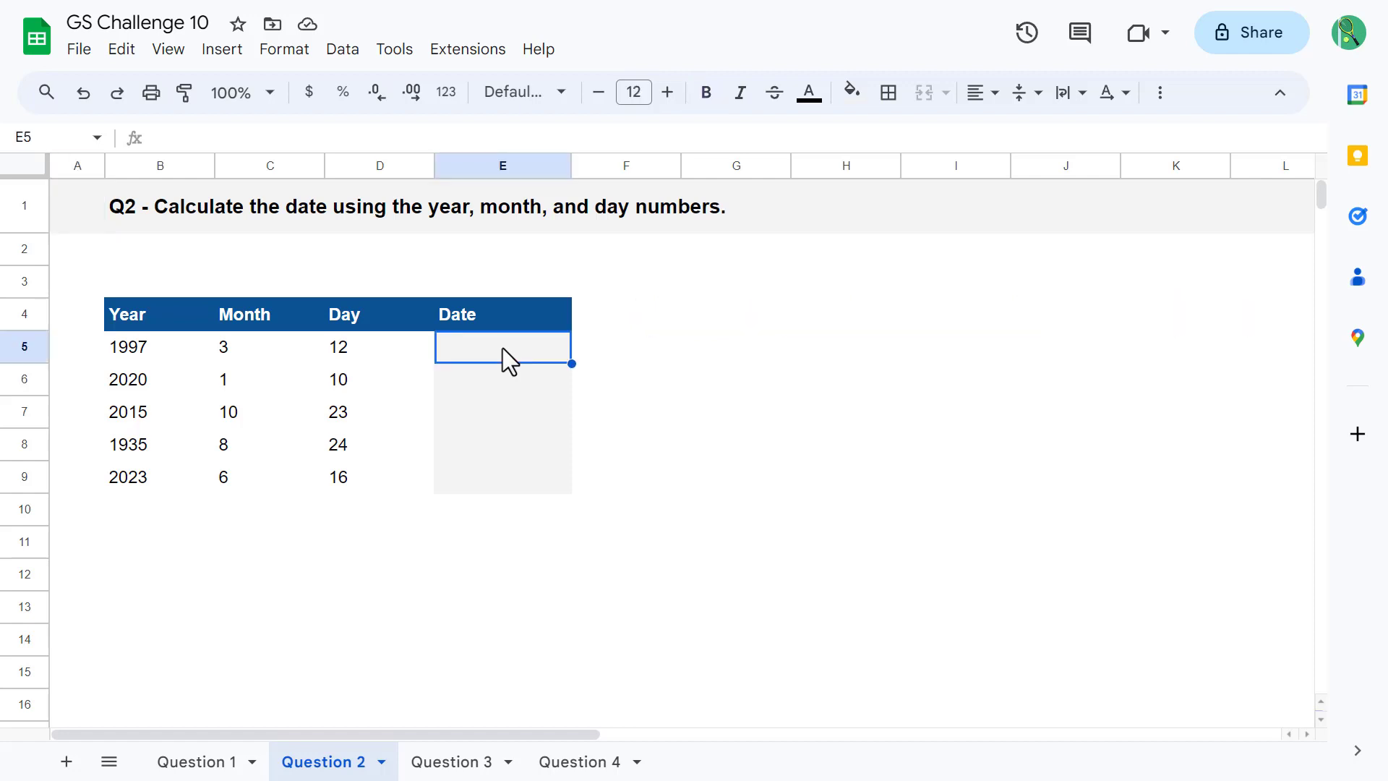
{"action": "left_click", "coordinate": [522, 138]}
{"action": "type", "text": "=d"}
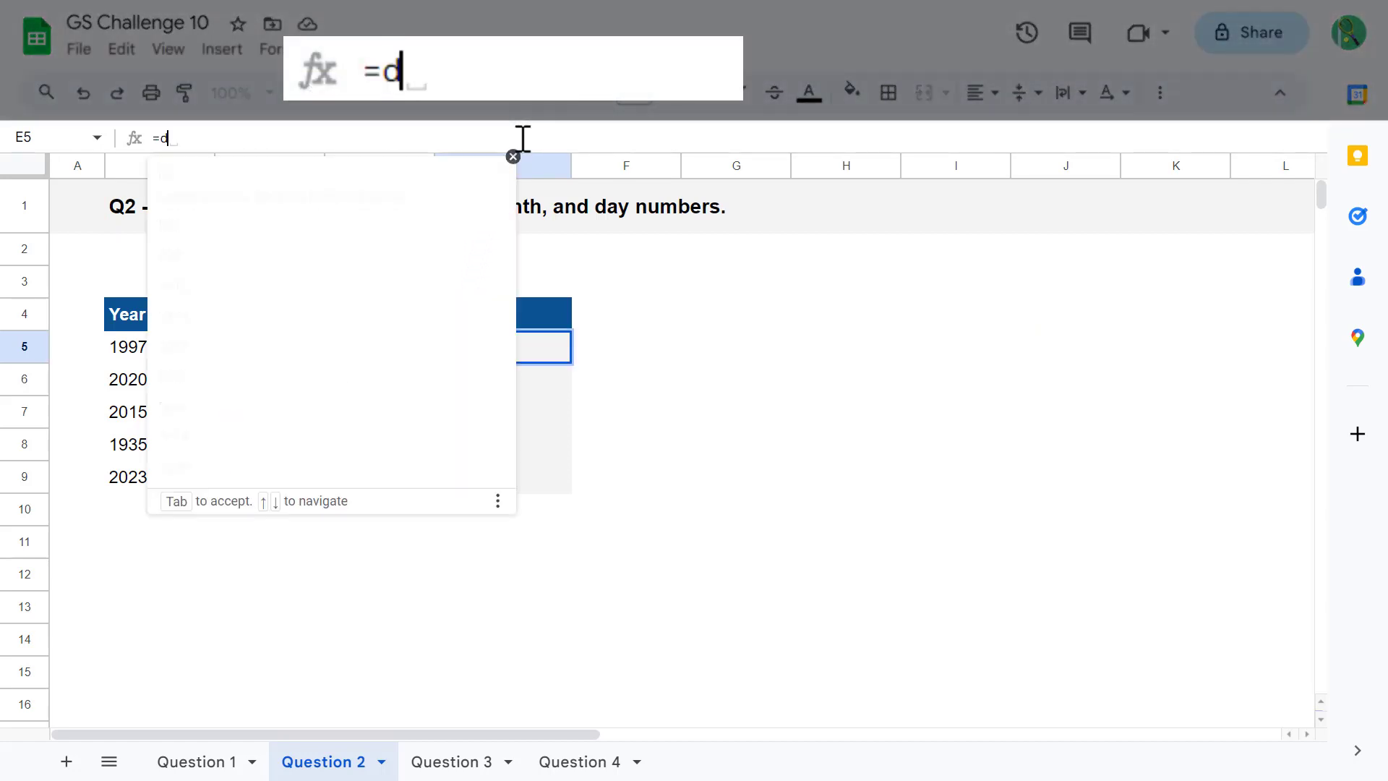
{"action": "type", "text": "at"}
{"action": "key", "text": "Tab"}
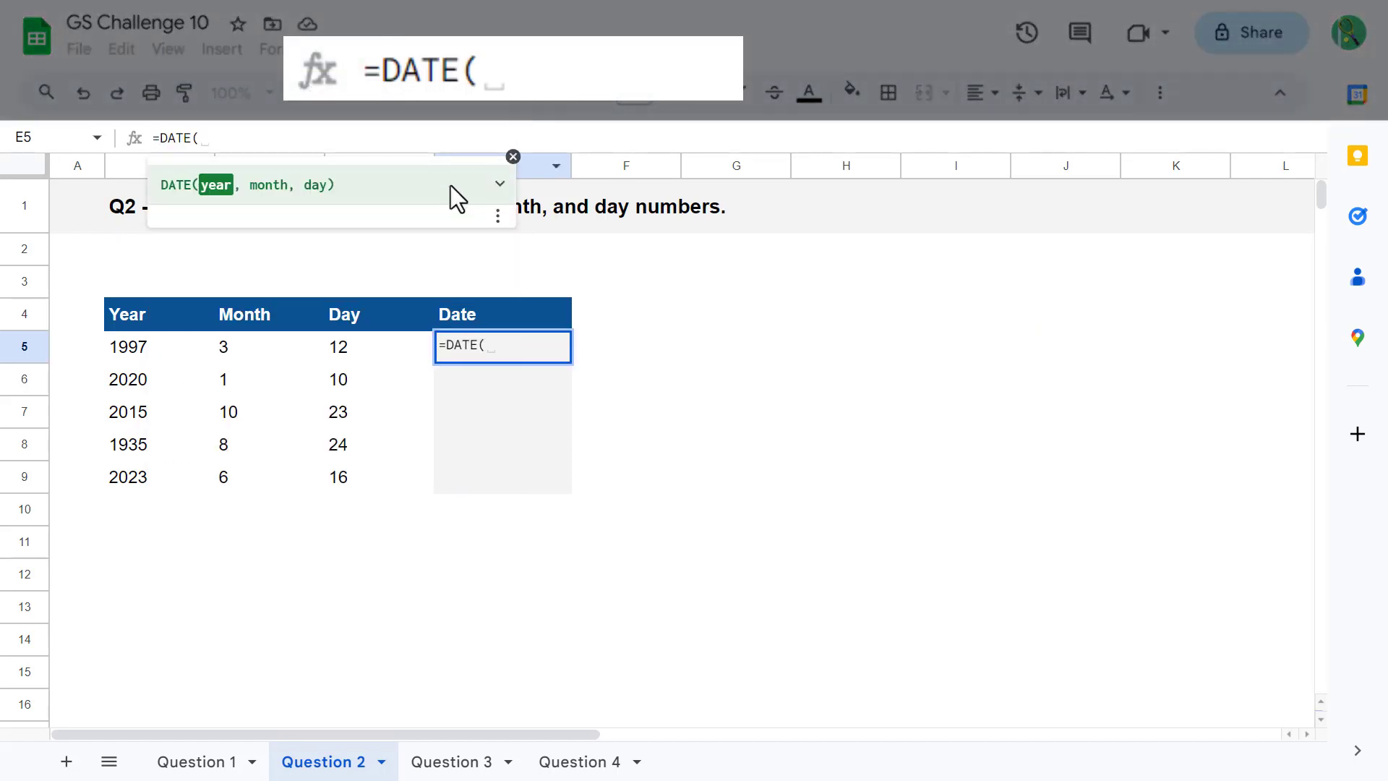
{"action": "left_click", "coordinate": [172, 344]}
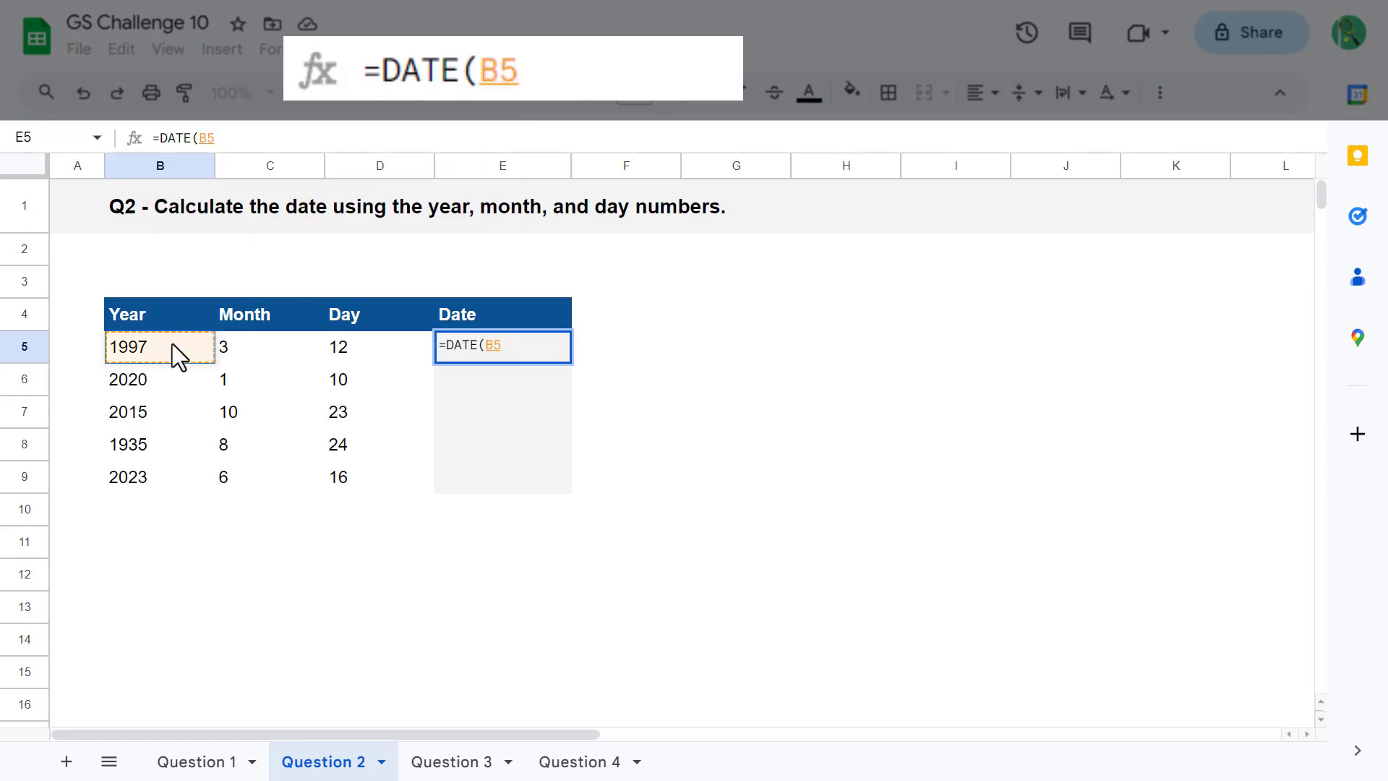
{"action": "type", "text": ","}
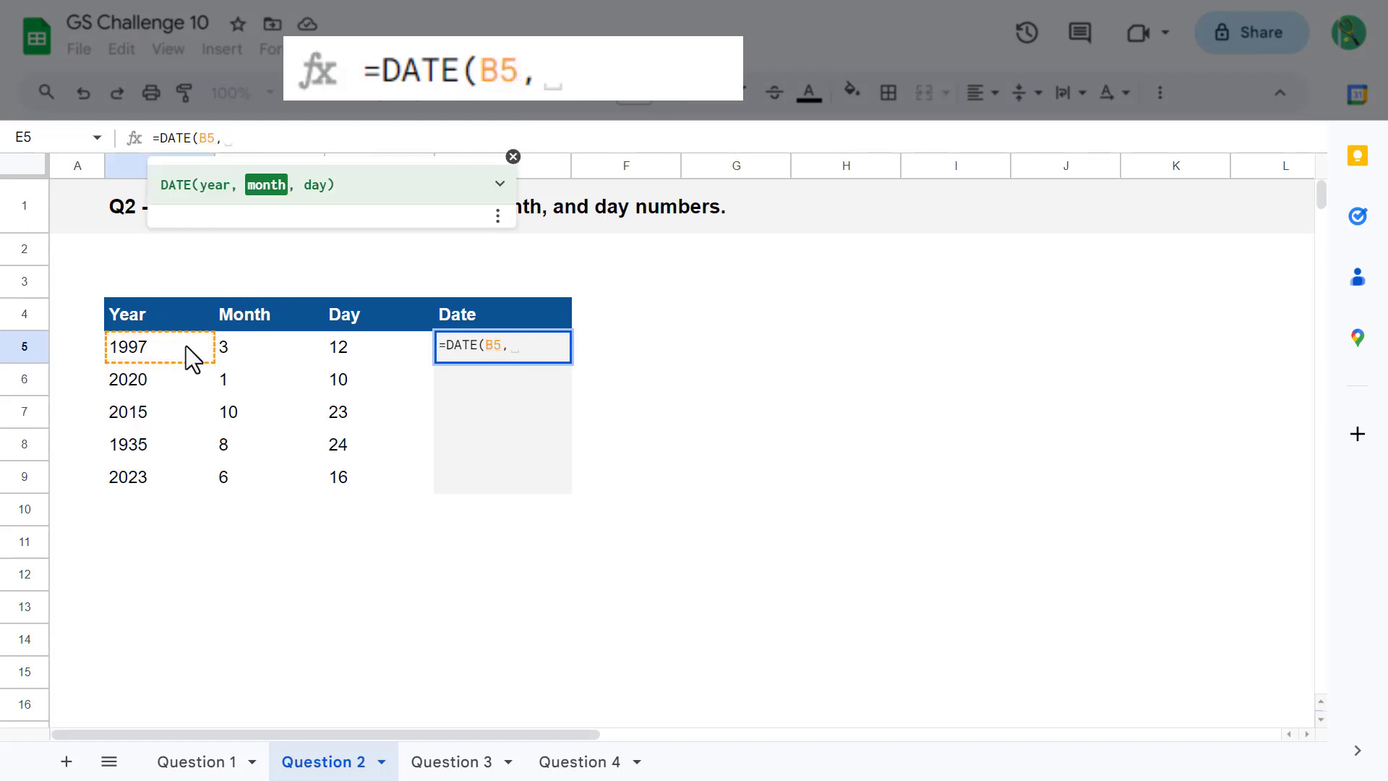
{"action": "left_click", "coordinate": [253, 343]}
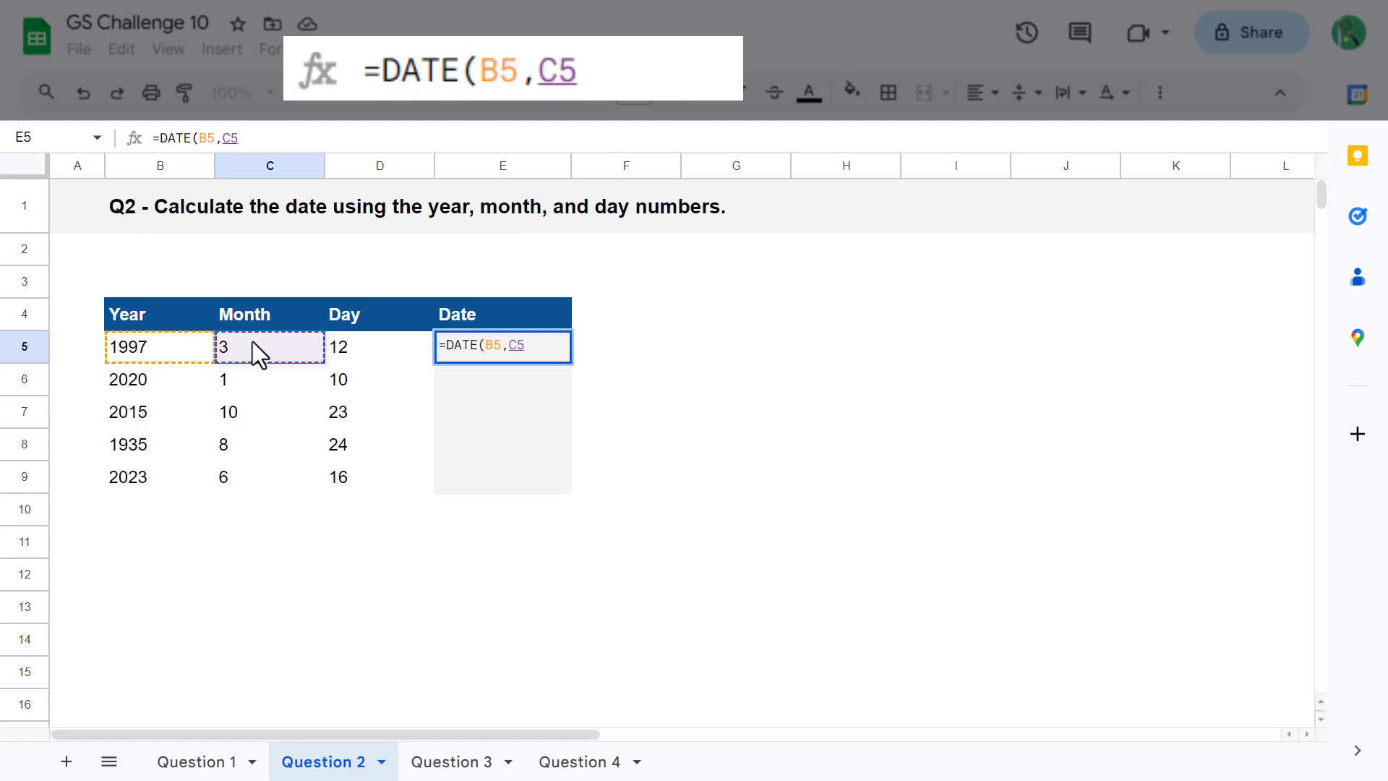
{"action": "type", "text": ","}
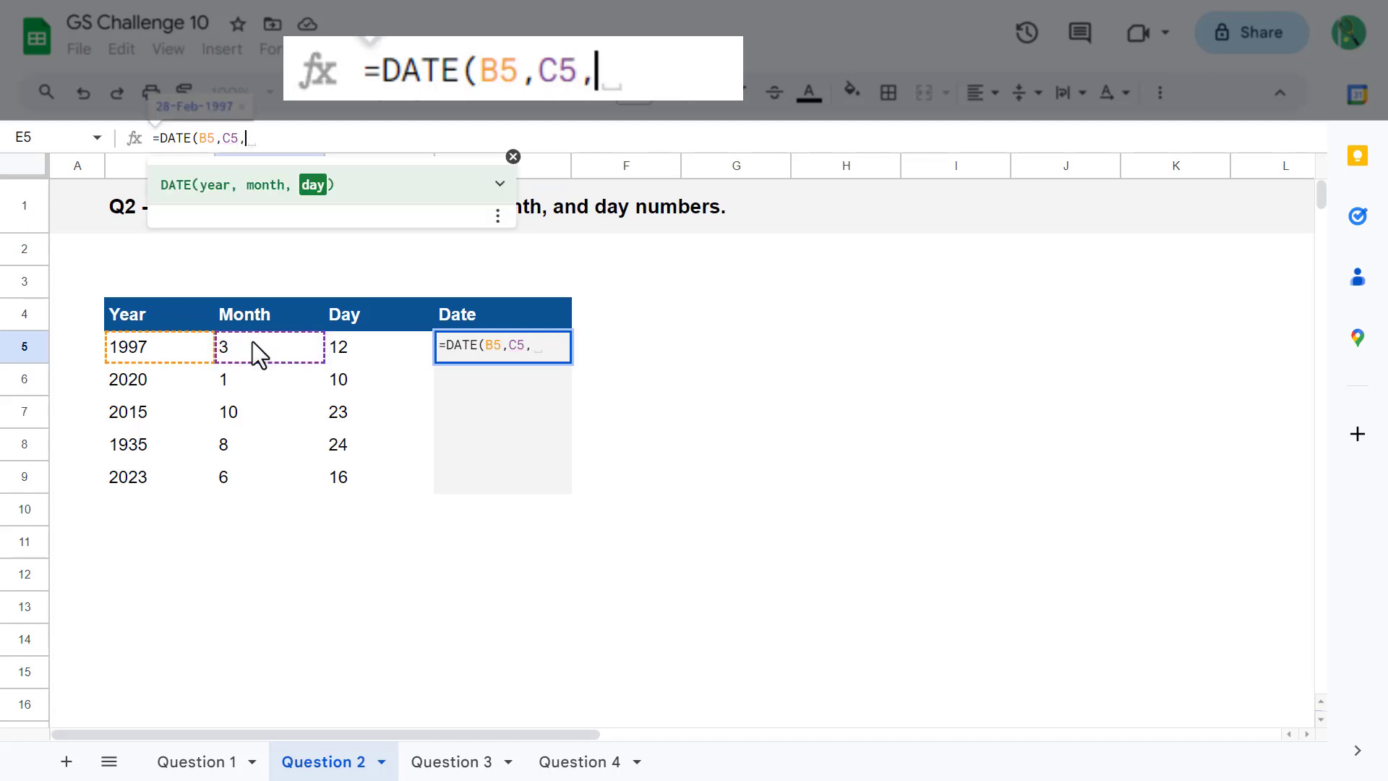
{"action": "left_click", "coordinate": [377, 346]}
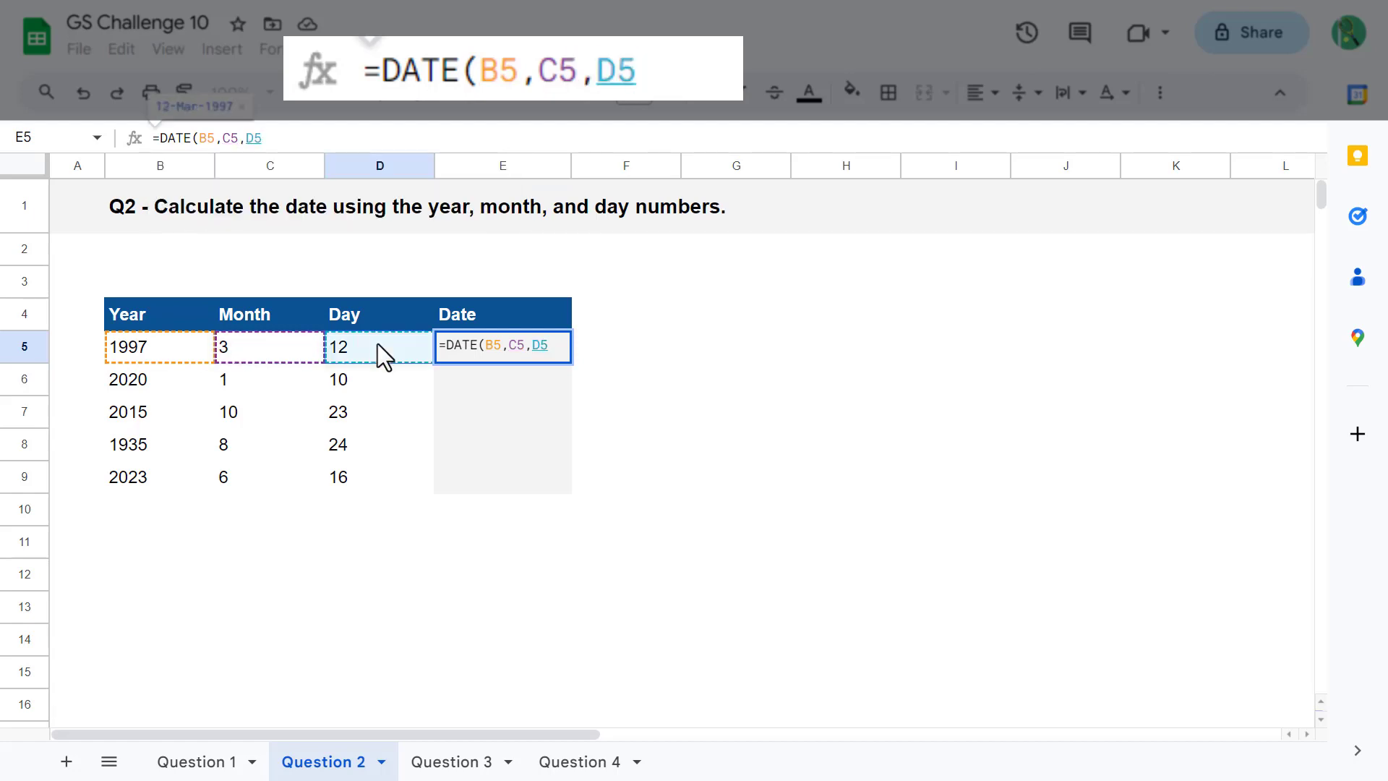
{"action": "type", "text": ")"}
{"action": "key", "text": "Return"}
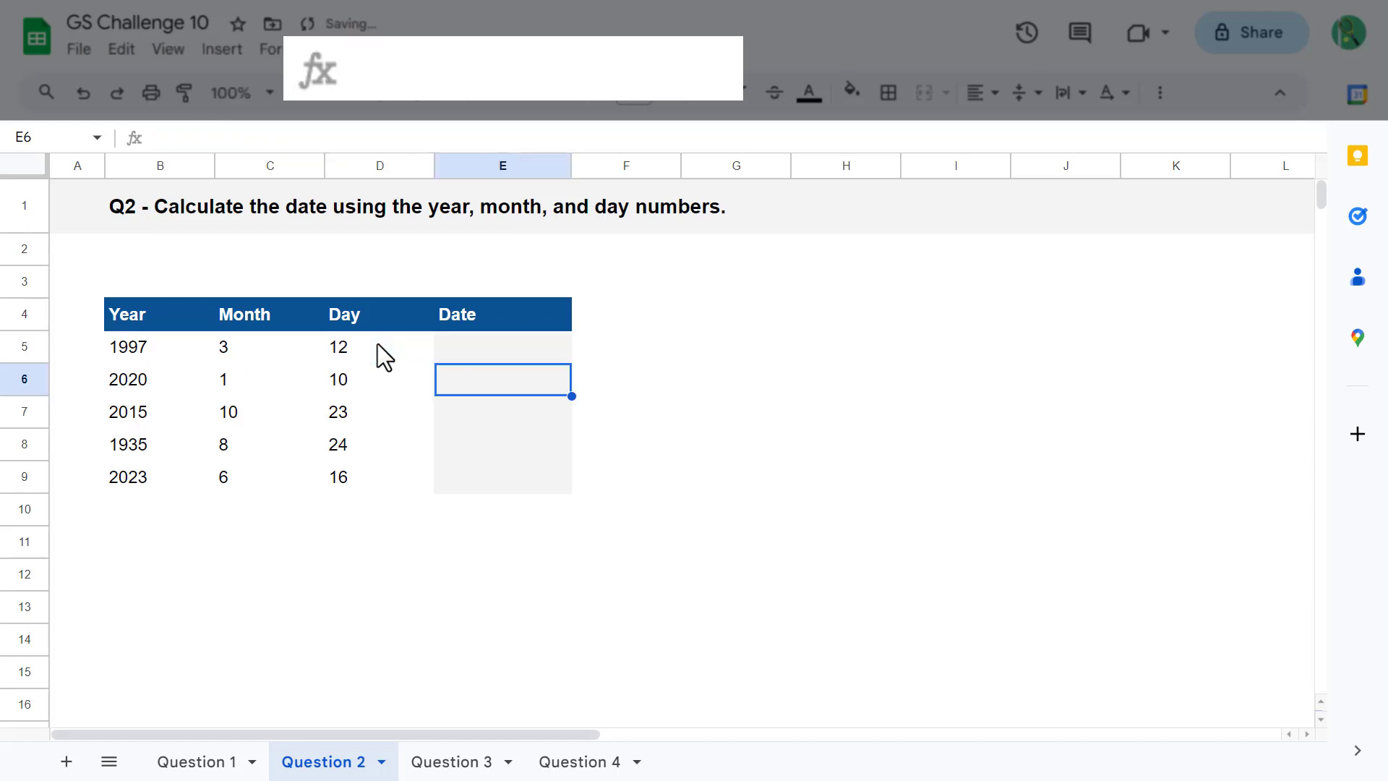
Fill the DATE formula down to E9, giving 12-Mar-1997 through 16-Jun-2023
{"action": "left_click", "coordinate": [557, 354]}
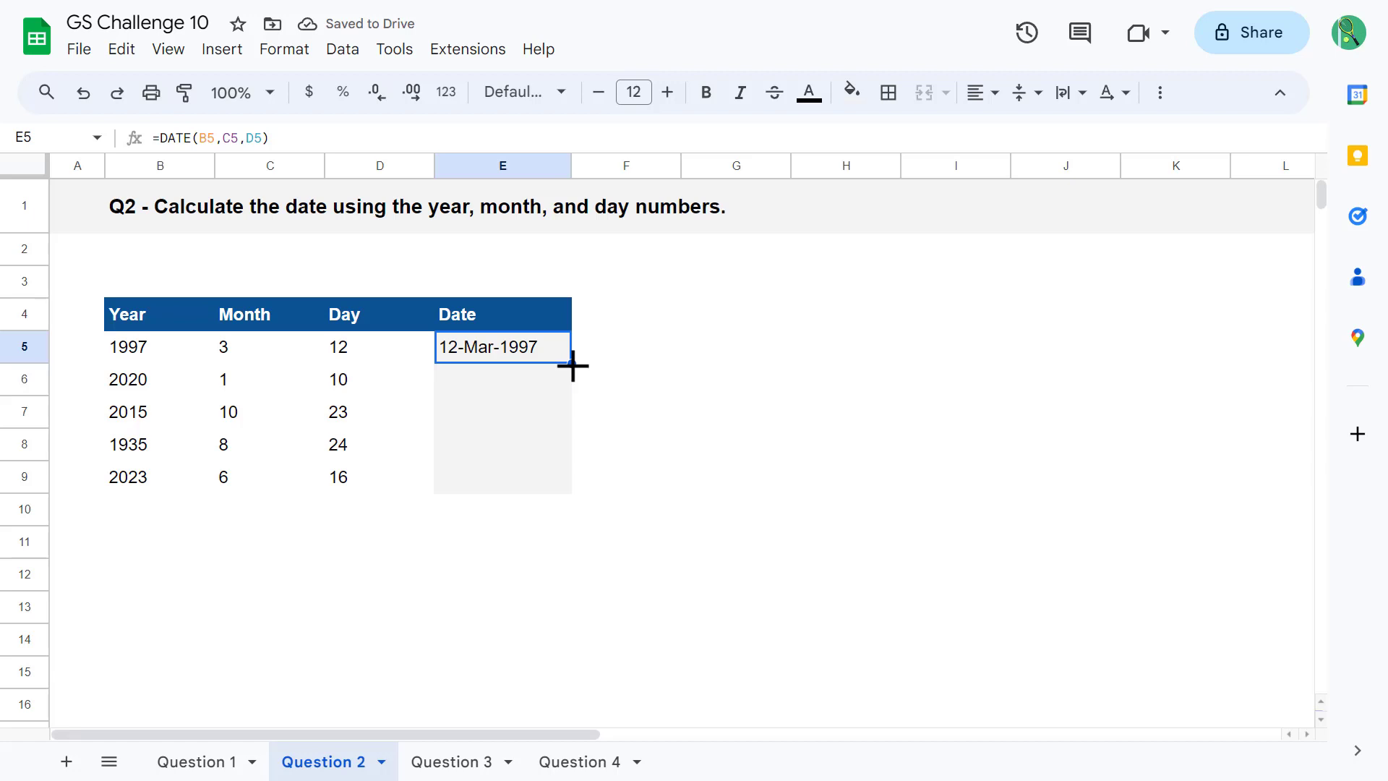
{"action": "left_click_drag", "start_coordinate": [573, 366], "coordinate": [574, 480]}
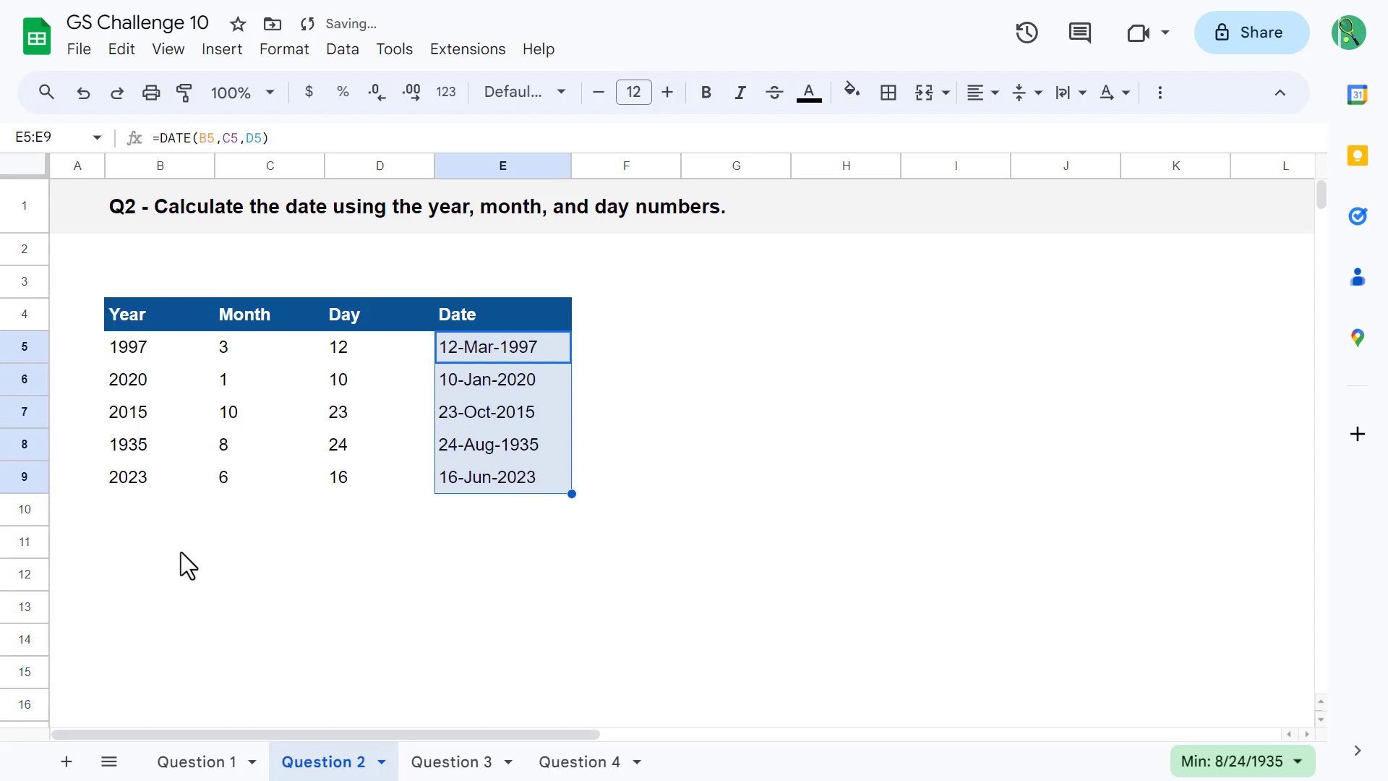
{"action": "left_click", "coordinate": [151, 552]}
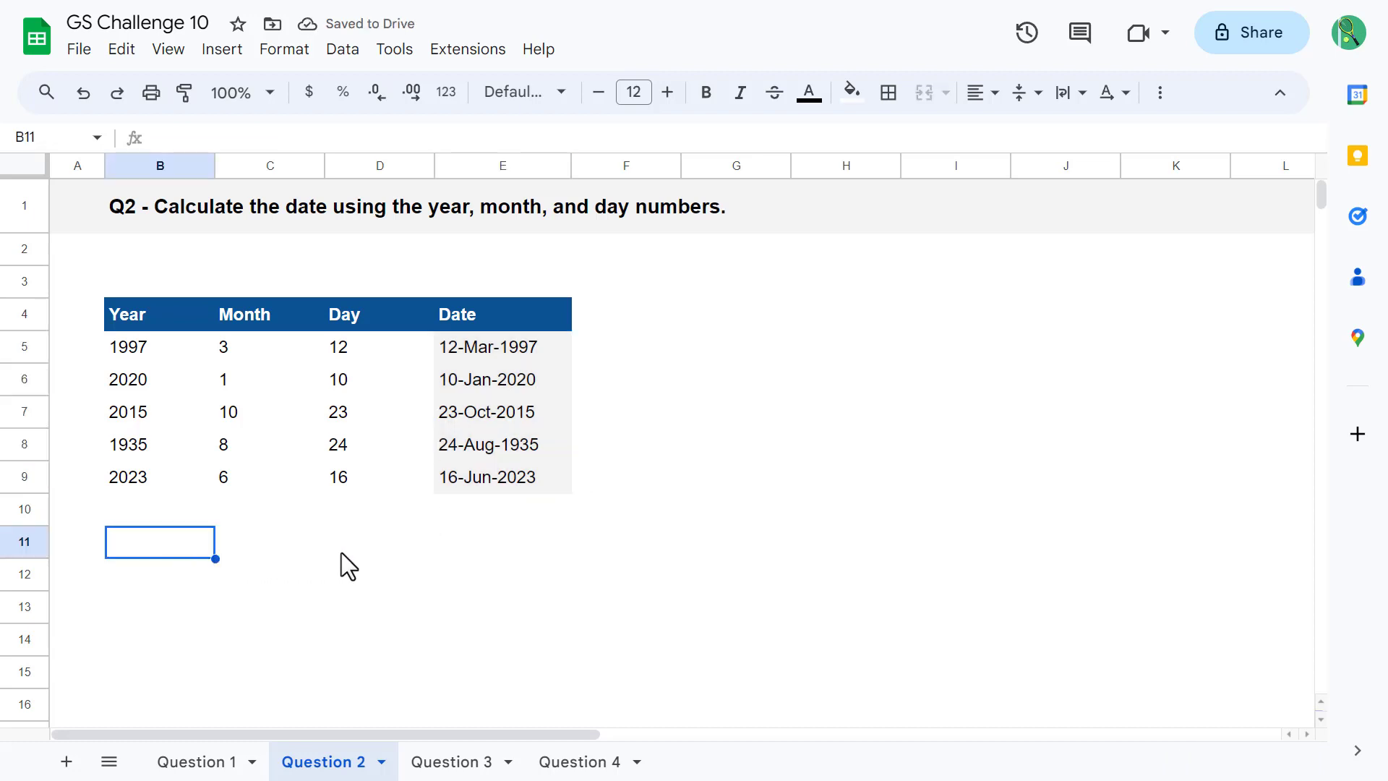
{"action": "left_click", "coordinate": [491, 768]}
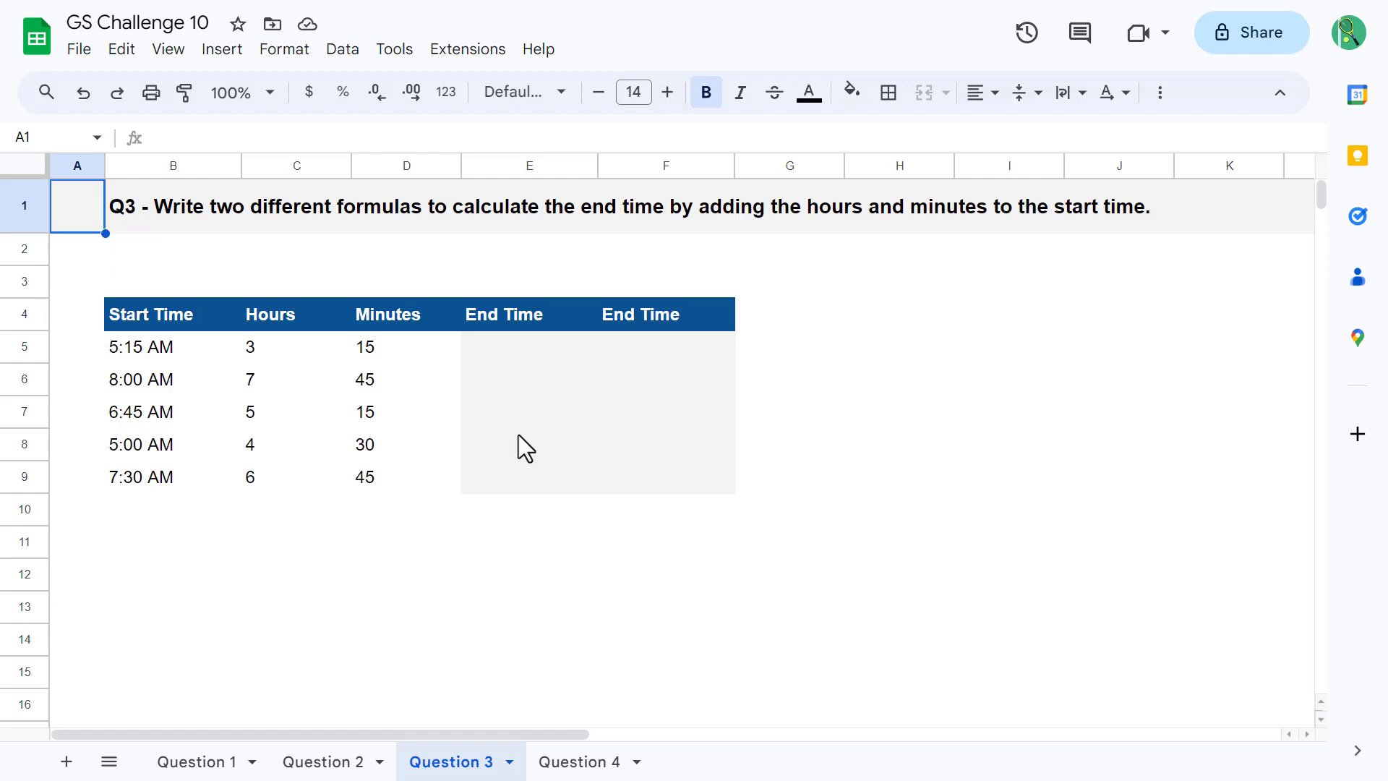
Enter =(C5+D5/60)/24+B5 in E5 to get an end time of 8:30 AM
{"action": "left_click", "coordinate": [519, 347]}
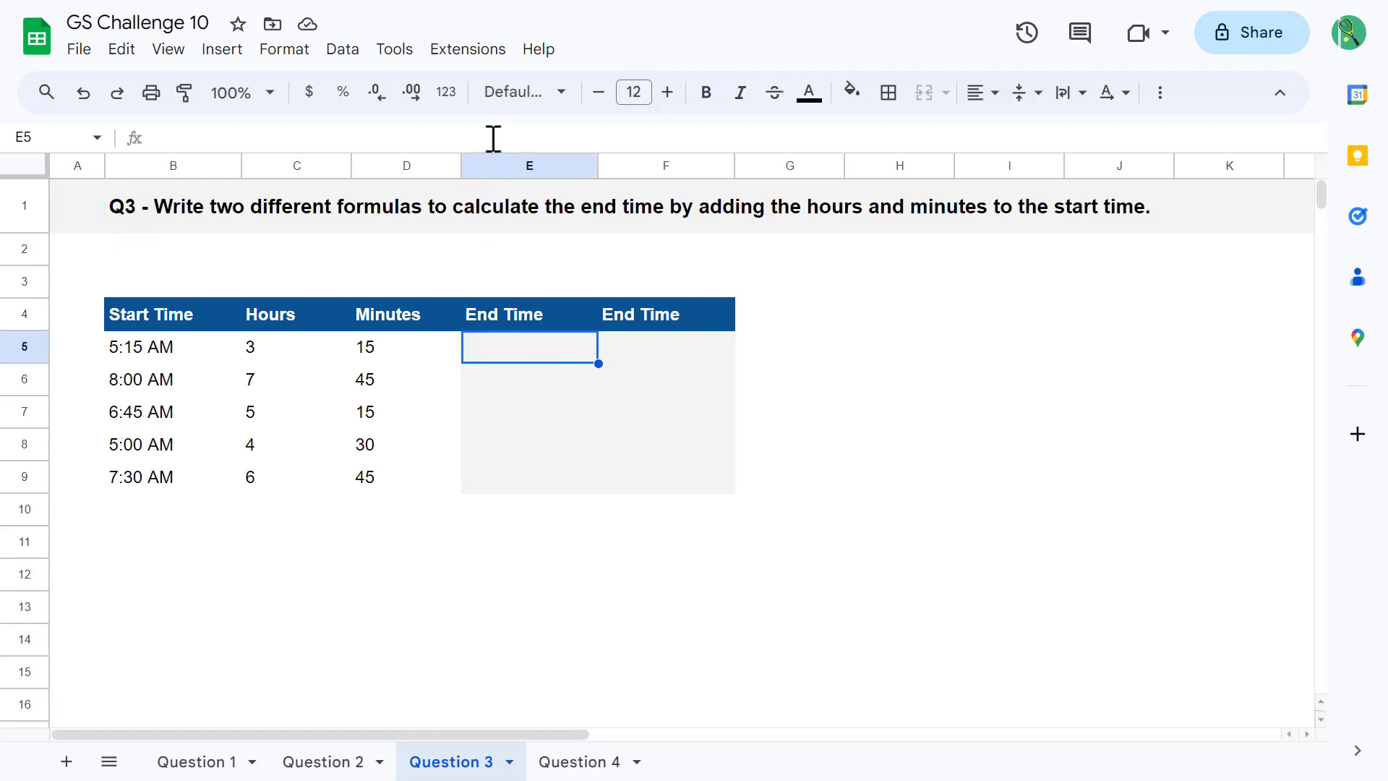
{"action": "type", "text": "=("}
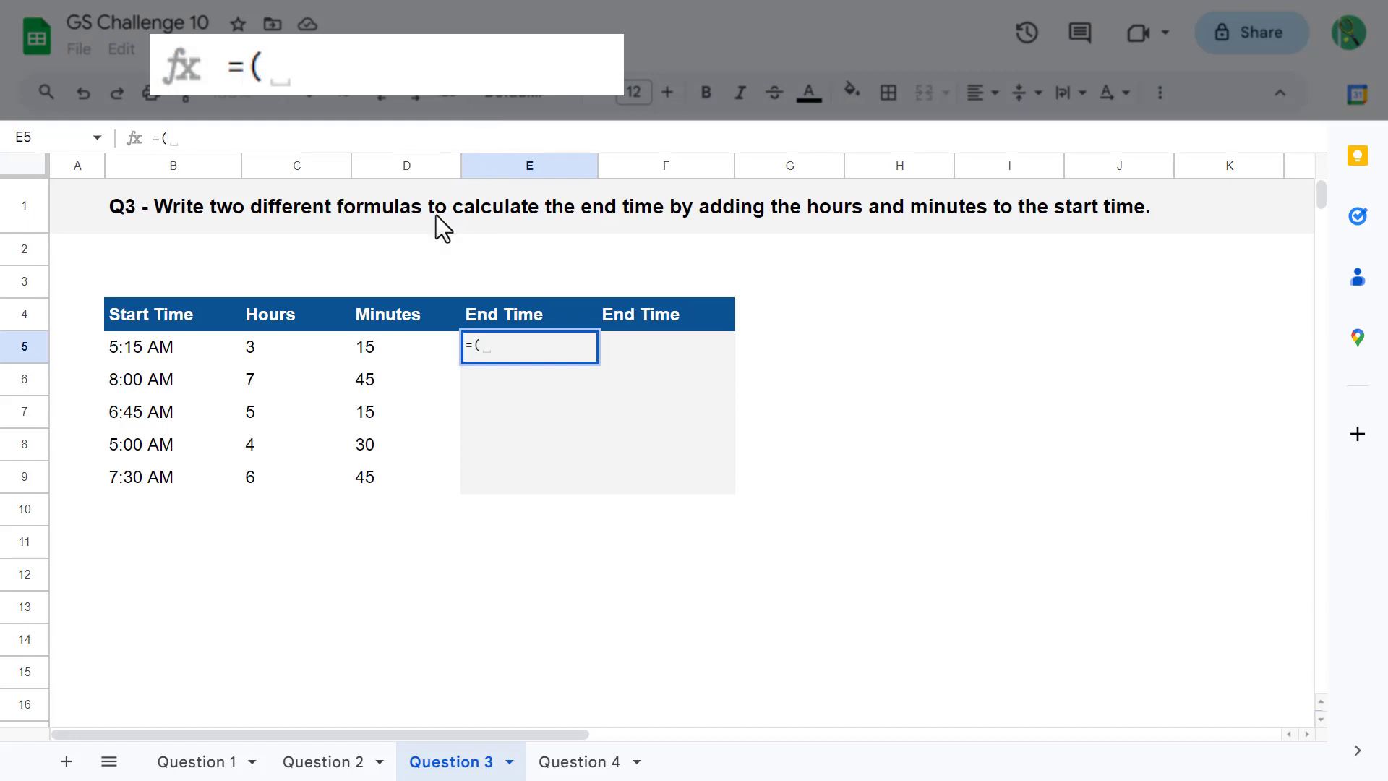
{"action": "left_click", "coordinate": [301, 349]}
{"action": "type", "text": "+"}
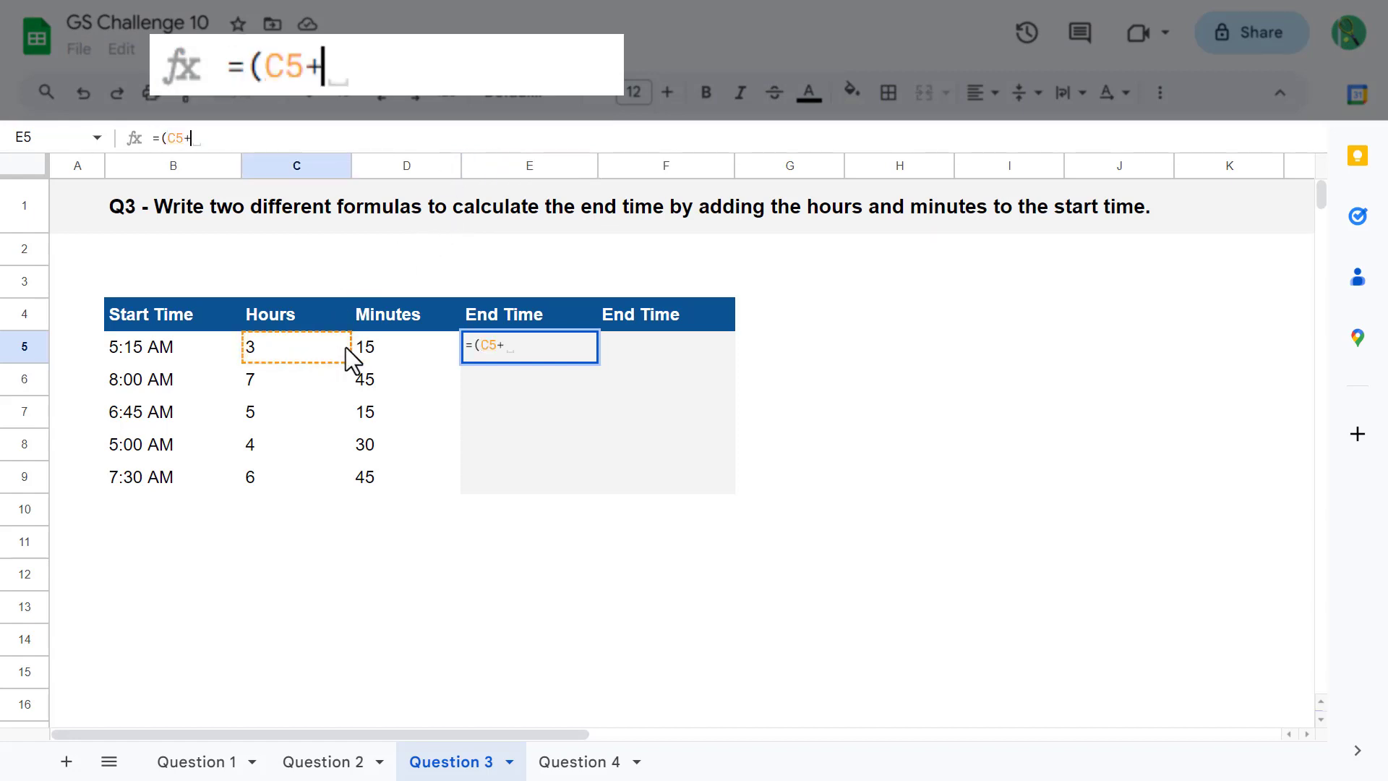
{"action": "left_click", "coordinate": [372, 349]}
{"action": "type", "text": ")/24"}
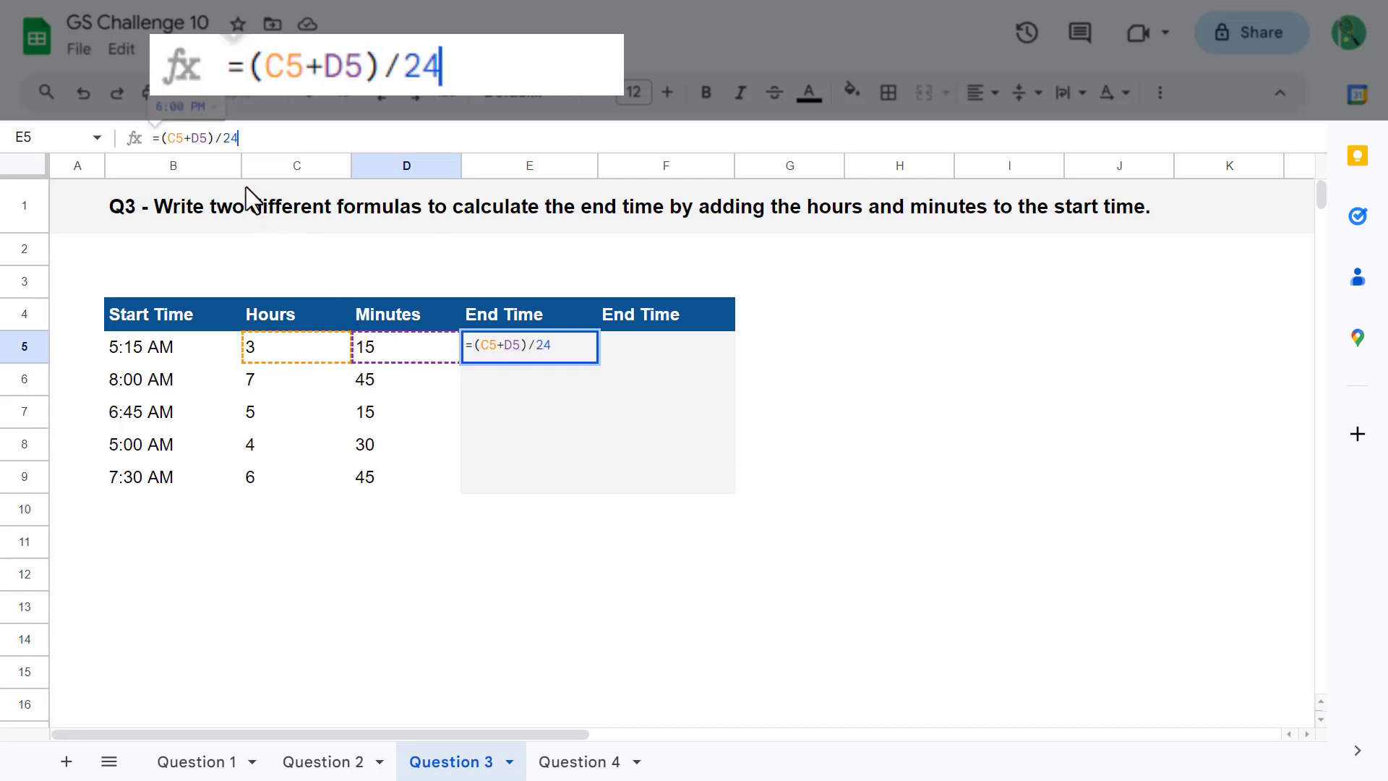
{"action": "left_click", "coordinate": [212, 137]}
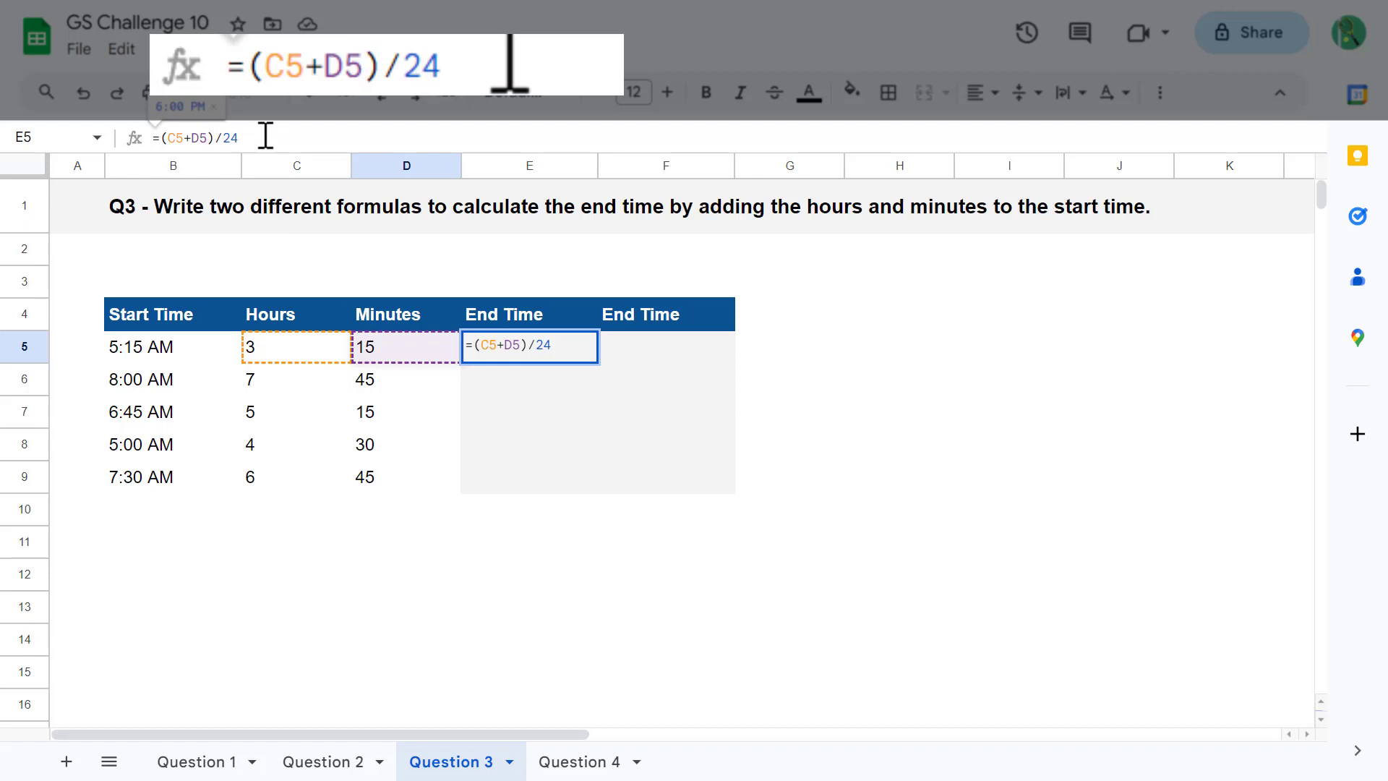
{"action": "type", "text": "/60"}
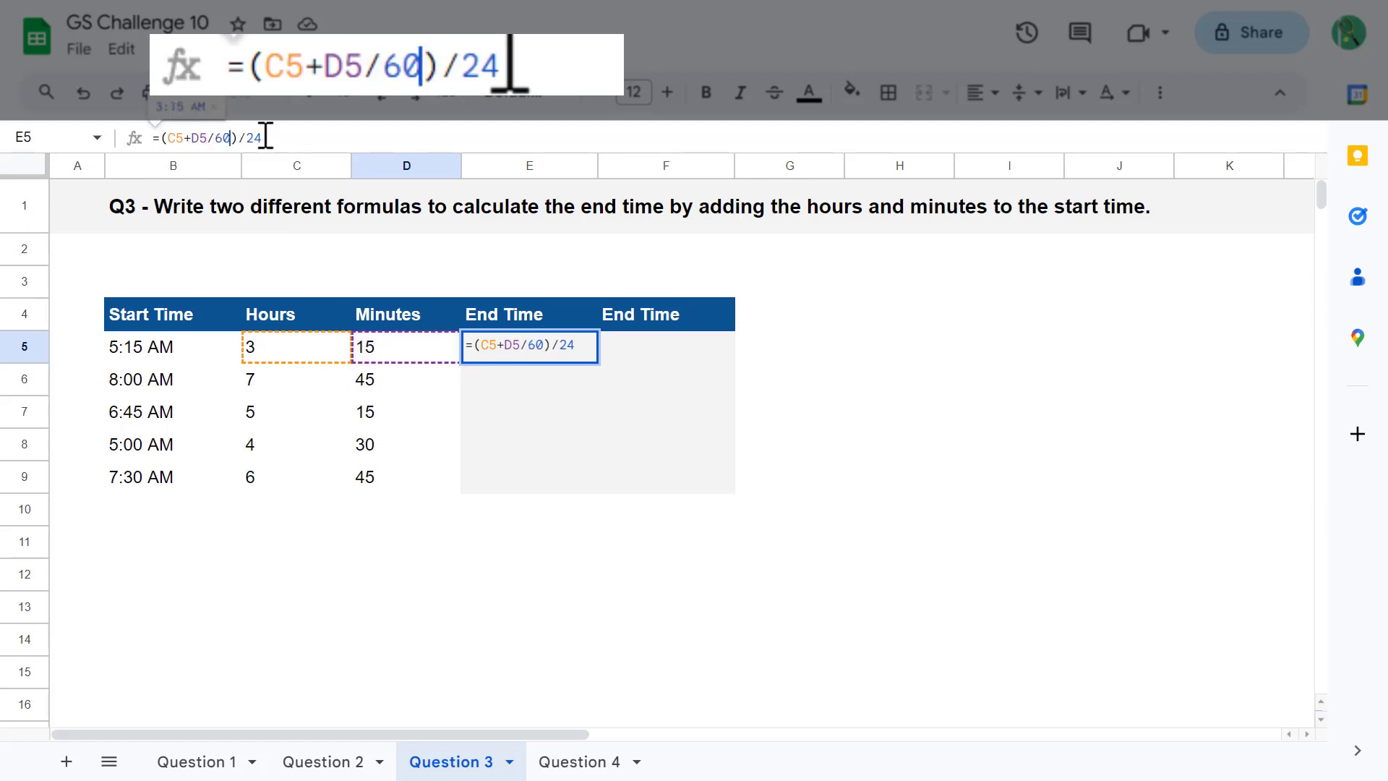
{"action": "left_click", "coordinate": [291, 135]}
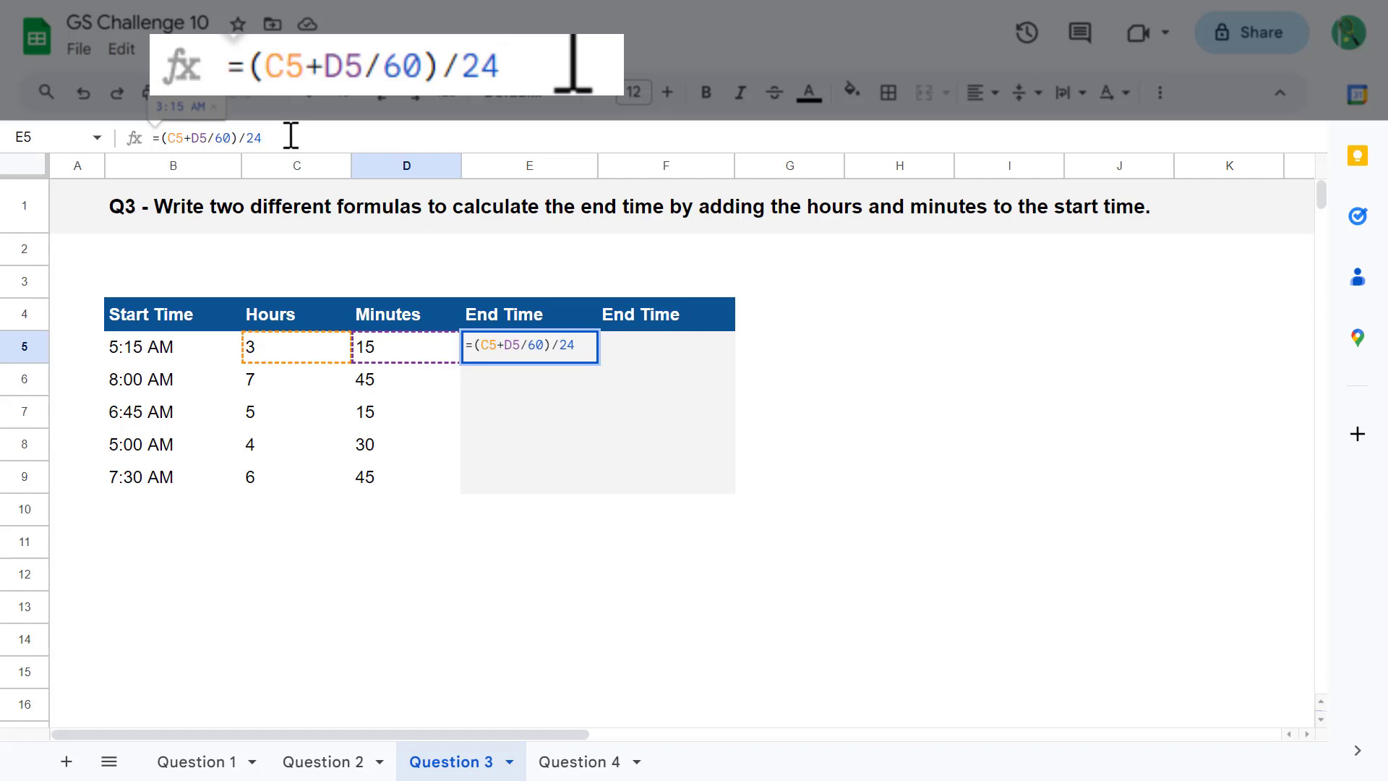
{"action": "type", "text": "+"}
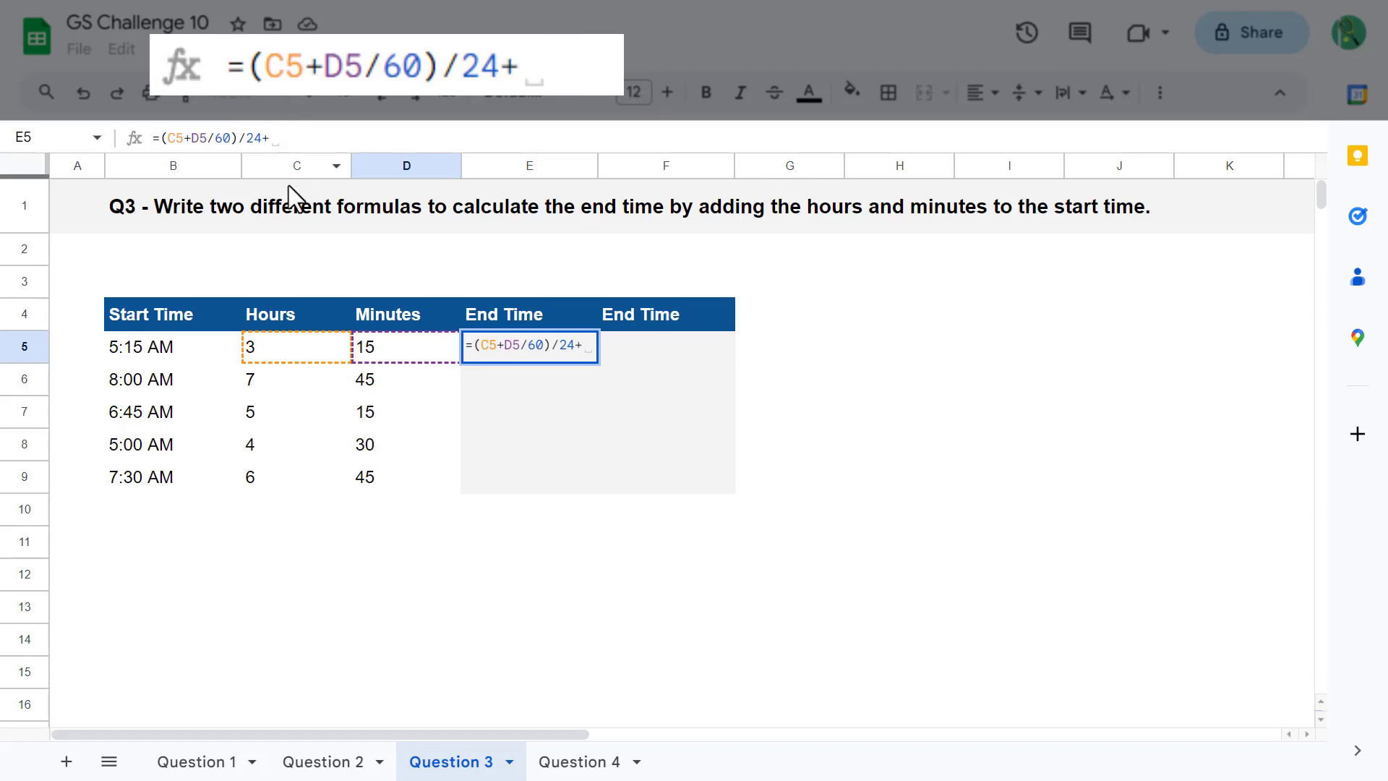
{"action": "left_click", "coordinate": [193, 347]}
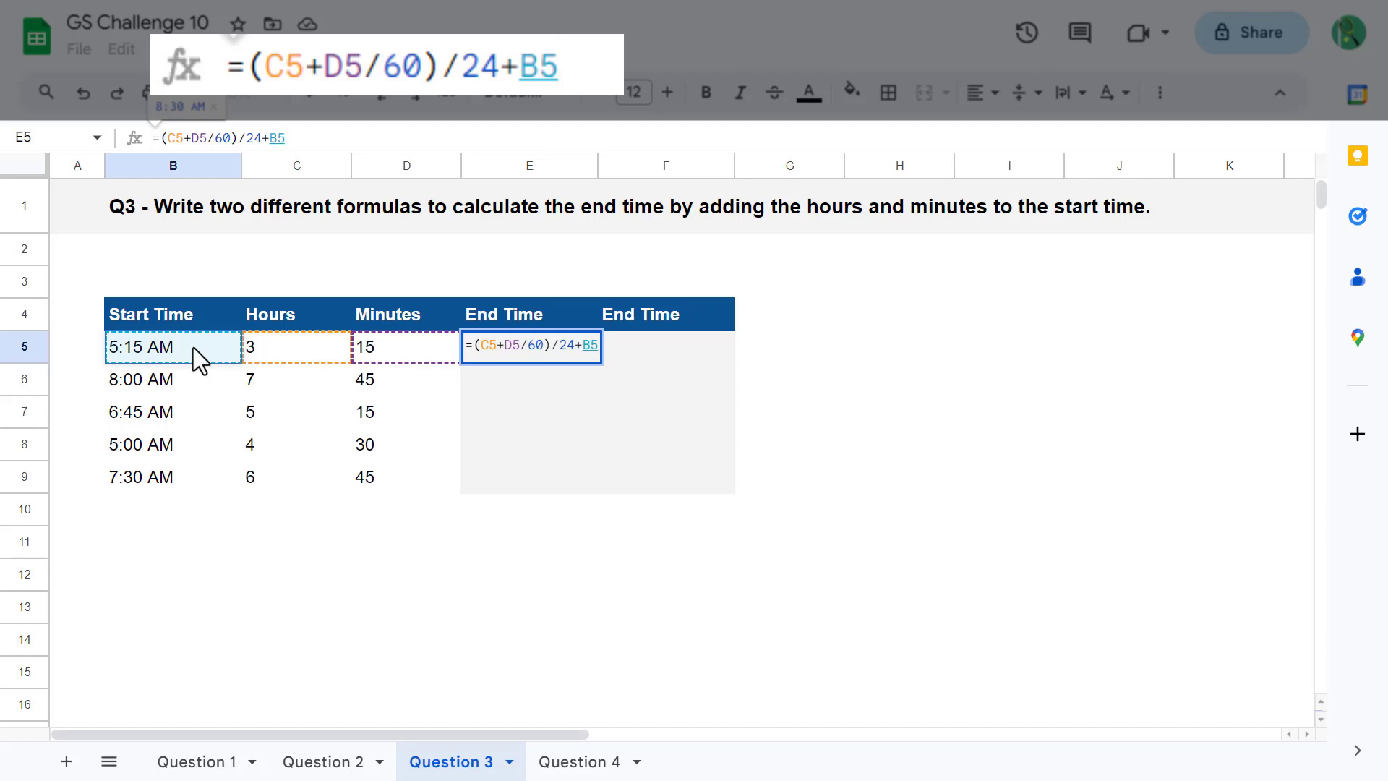
{"action": "key", "text": "Return"}
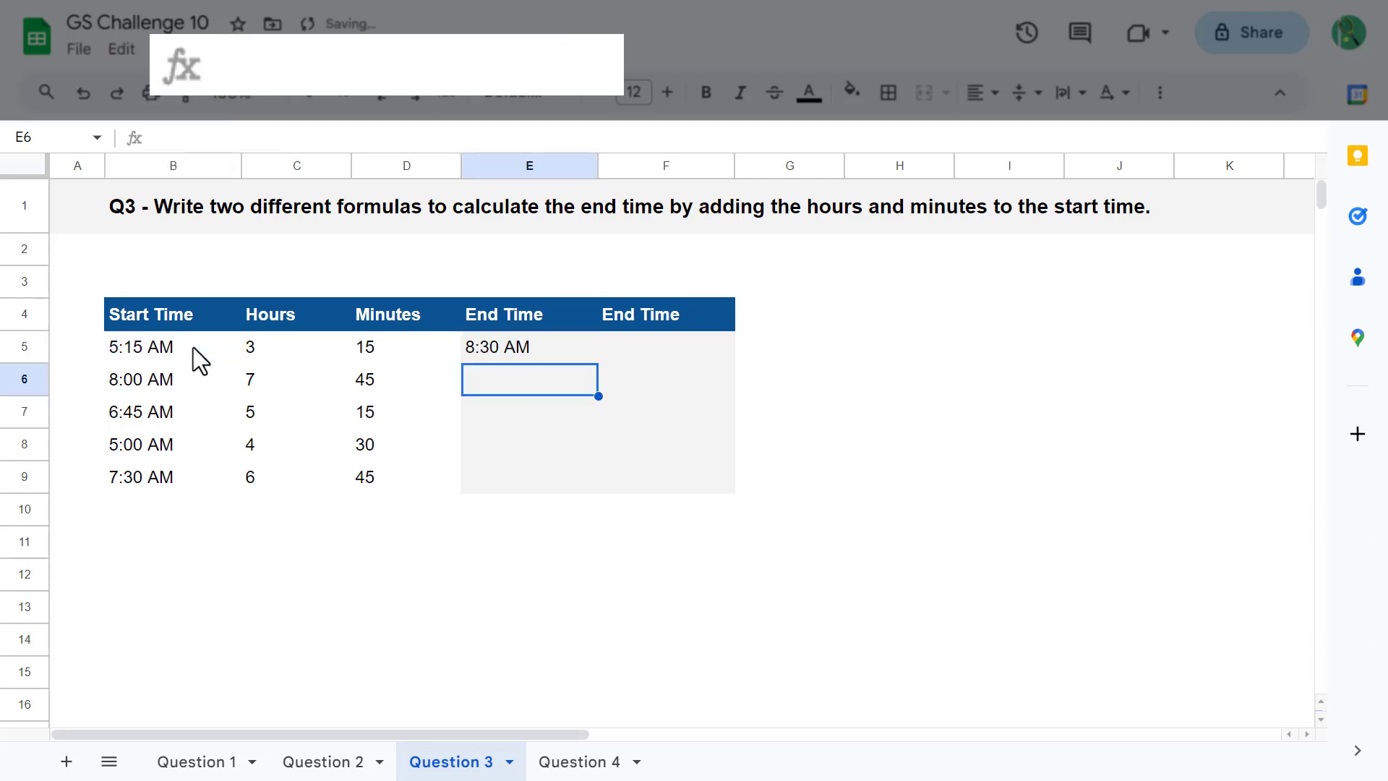
{"action": "left_click", "coordinate": [567, 342]}
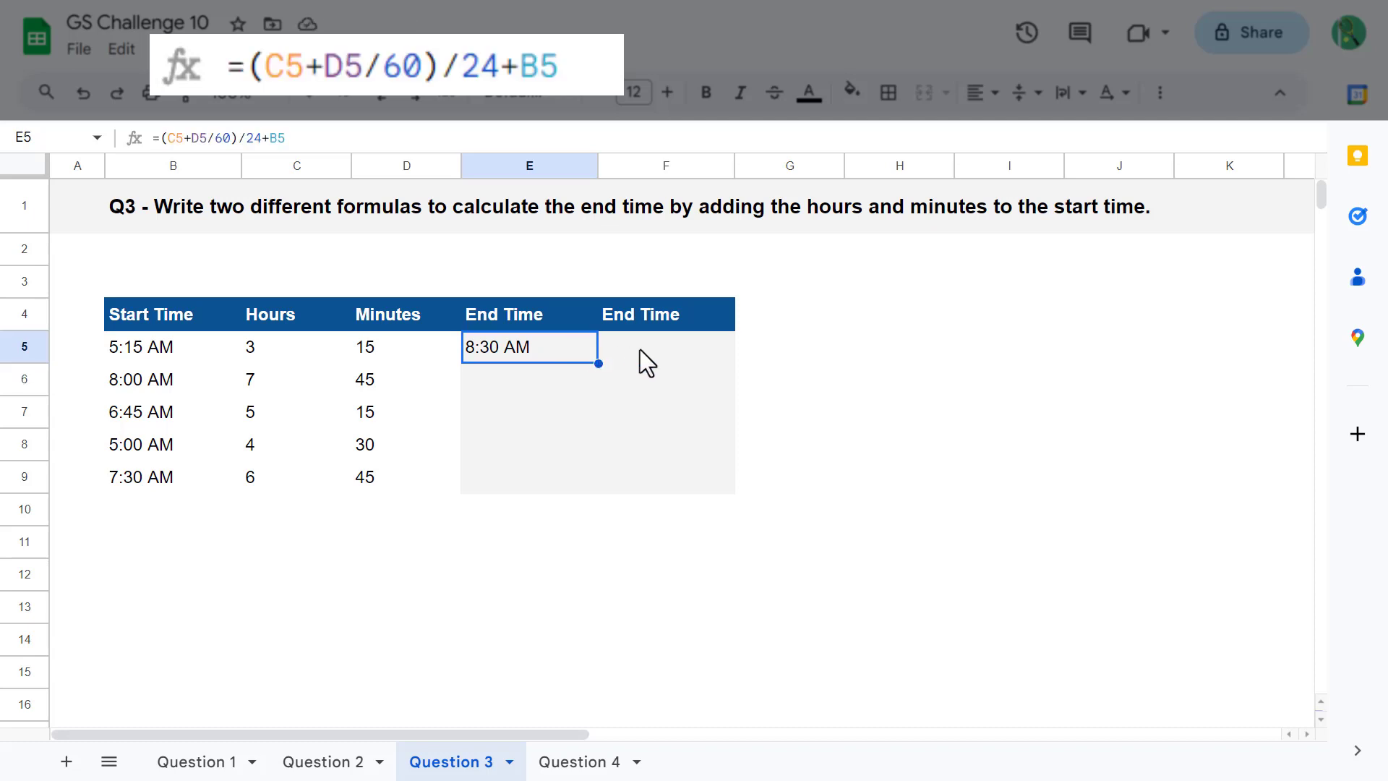
Enter =TIME(C5,D5,0)+B5 in F5, which also gives 8:30 AM
{"action": "left_click", "coordinate": [660, 359]}
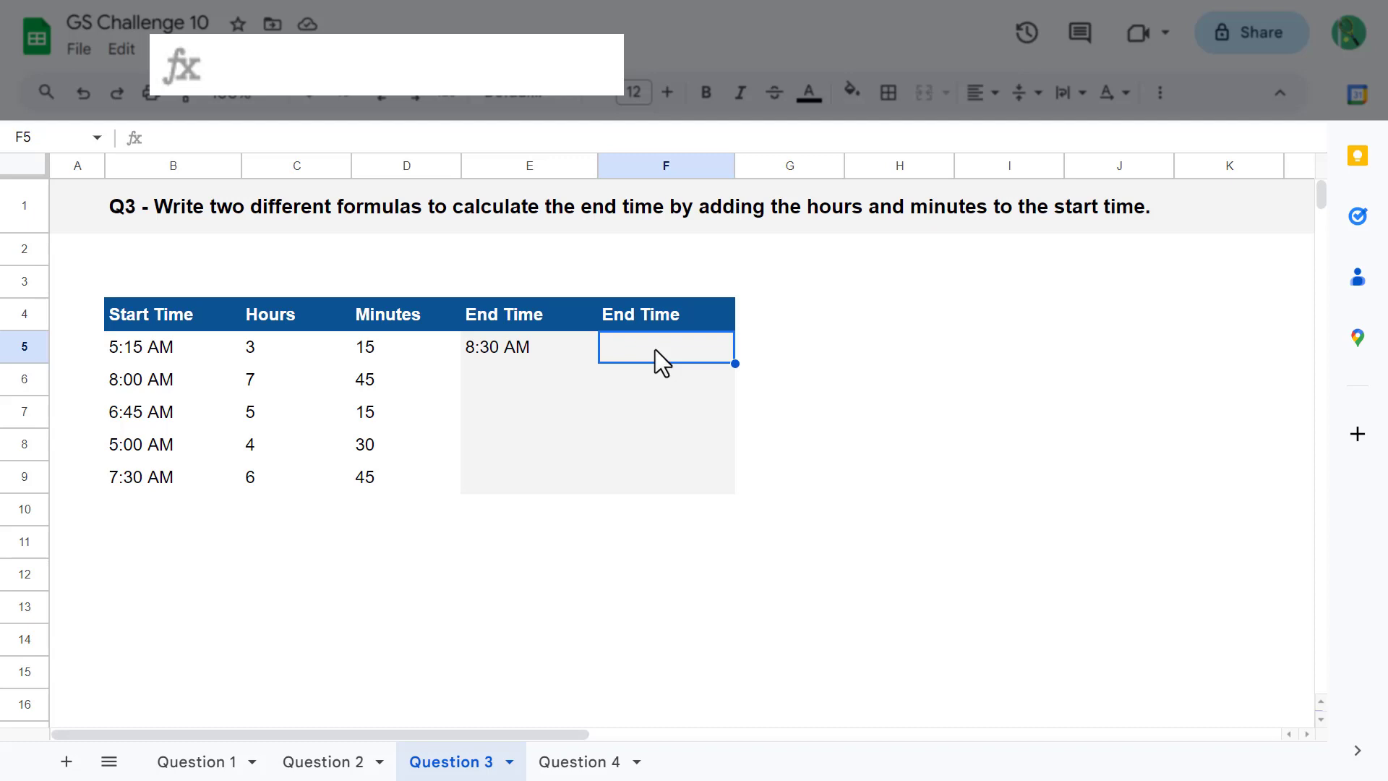
{"action": "left_click", "coordinate": [325, 137]}
{"action": "type", "text": "= "}
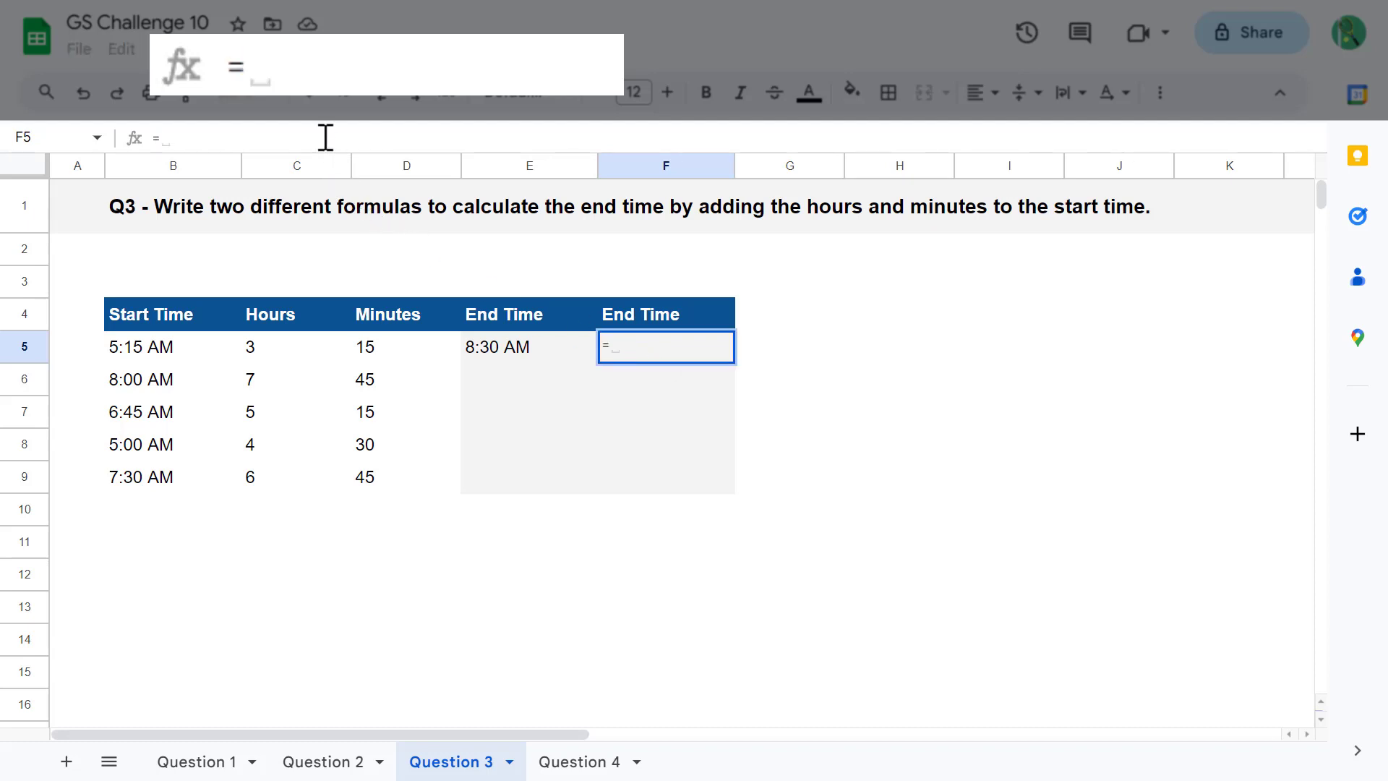
{"action": "type", "text": "time"}
{"action": "key", "text": "Tab"}
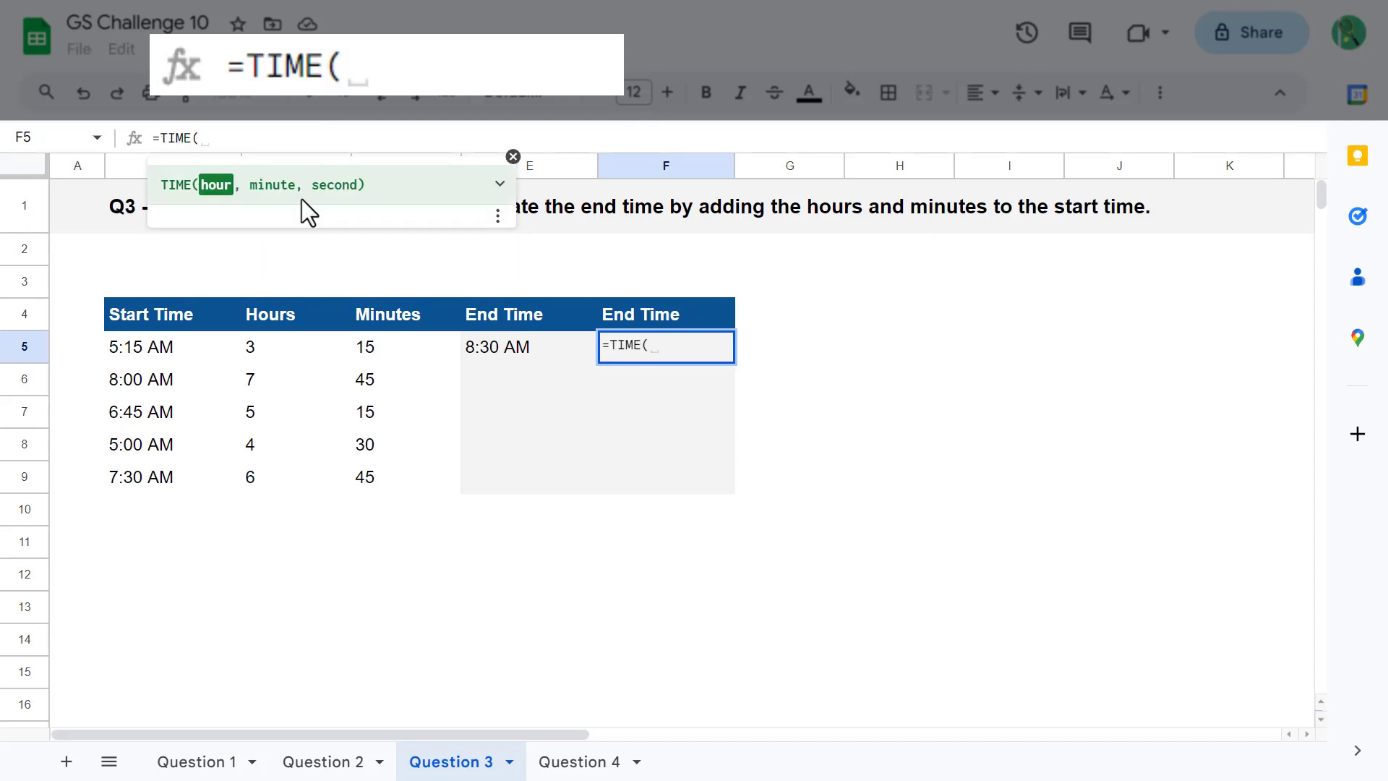
{"action": "left_click", "coordinate": [279, 346]}
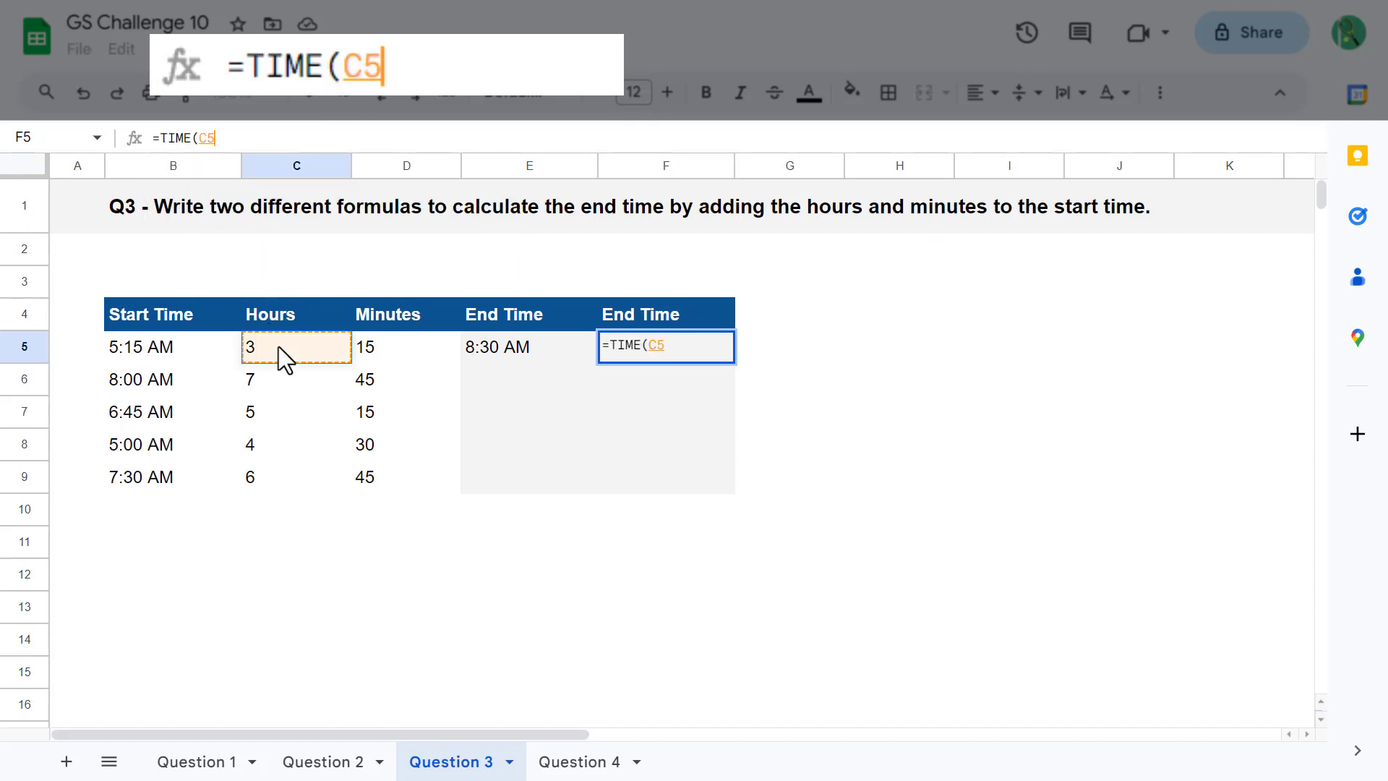
{"action": "type", "text": ","}
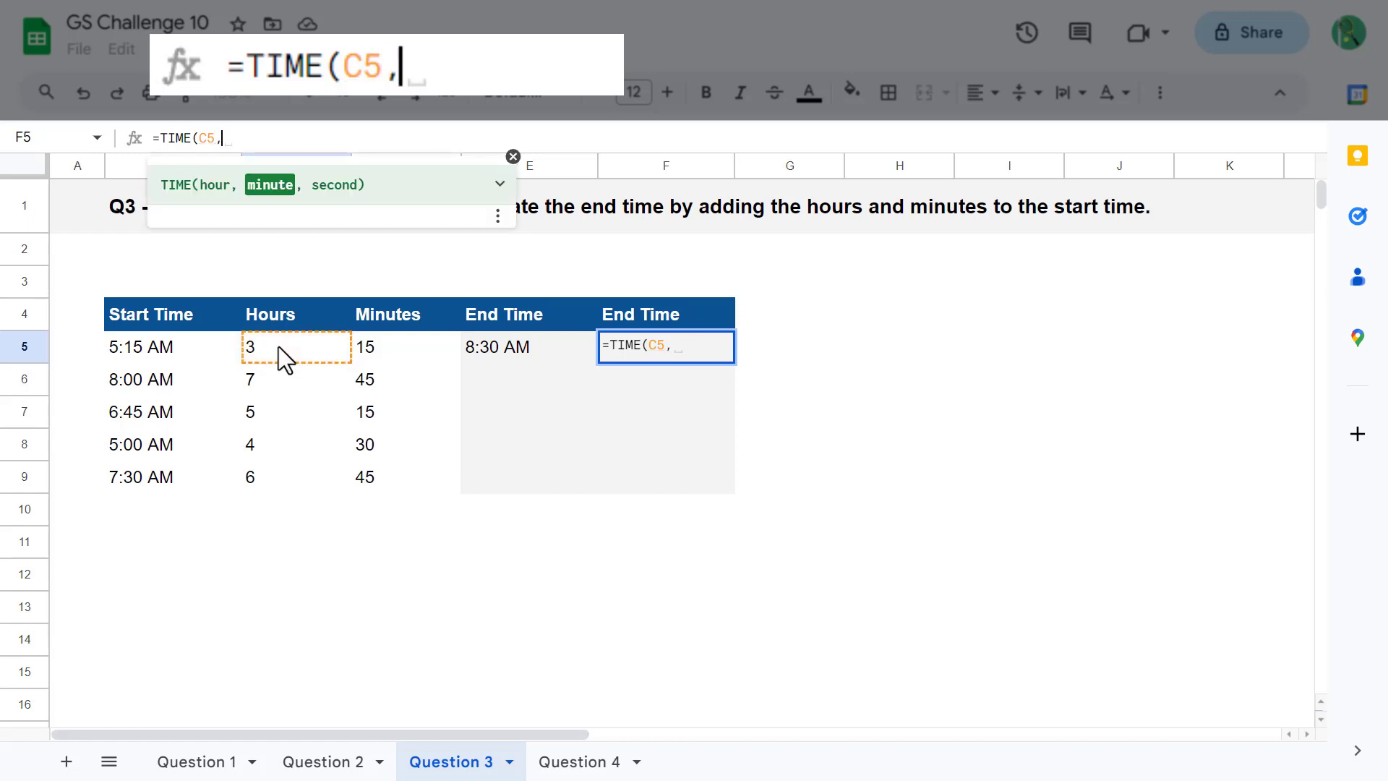
{"action": "left_click", "coordinate": [401, 346]}
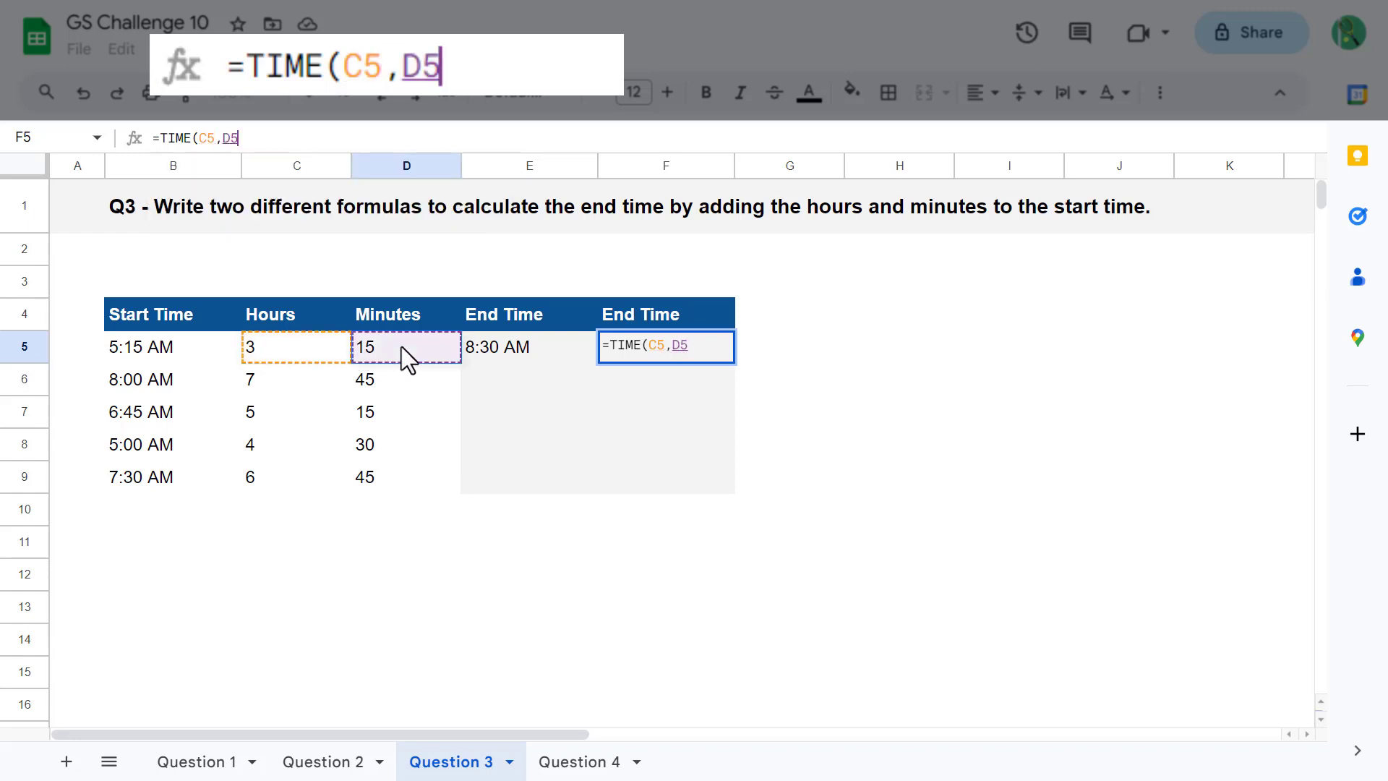
{"action": "type", "text": ","}
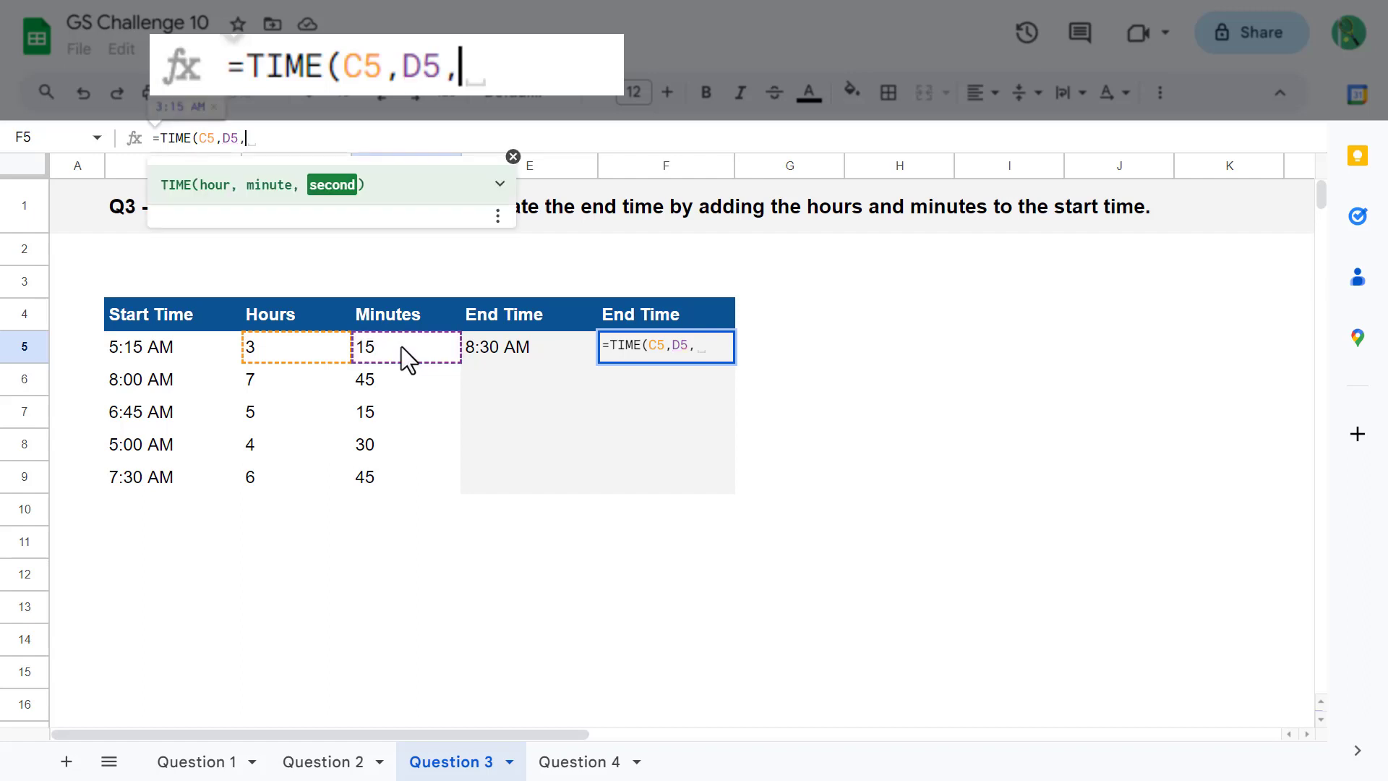
{"action": "type", "text": "0"}
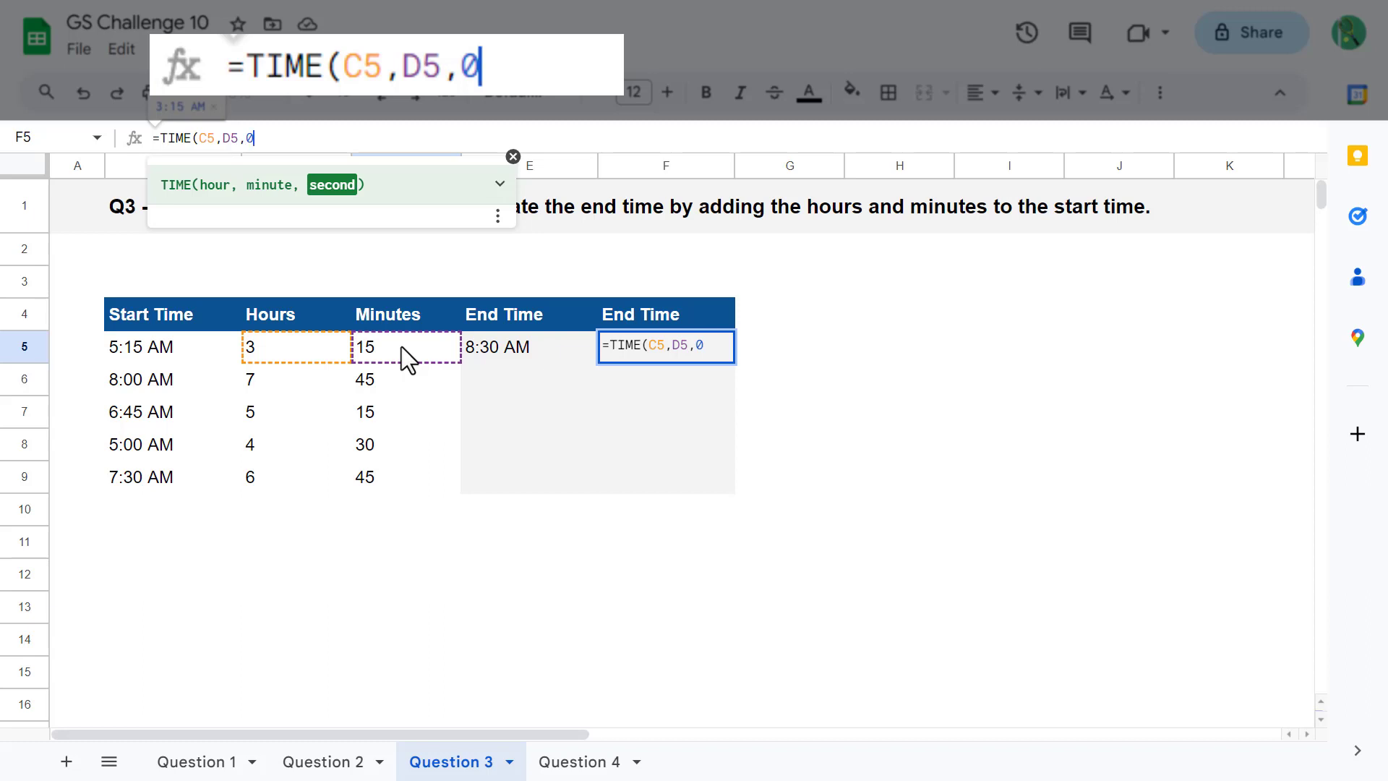
{"action": "type", "text": ")"}
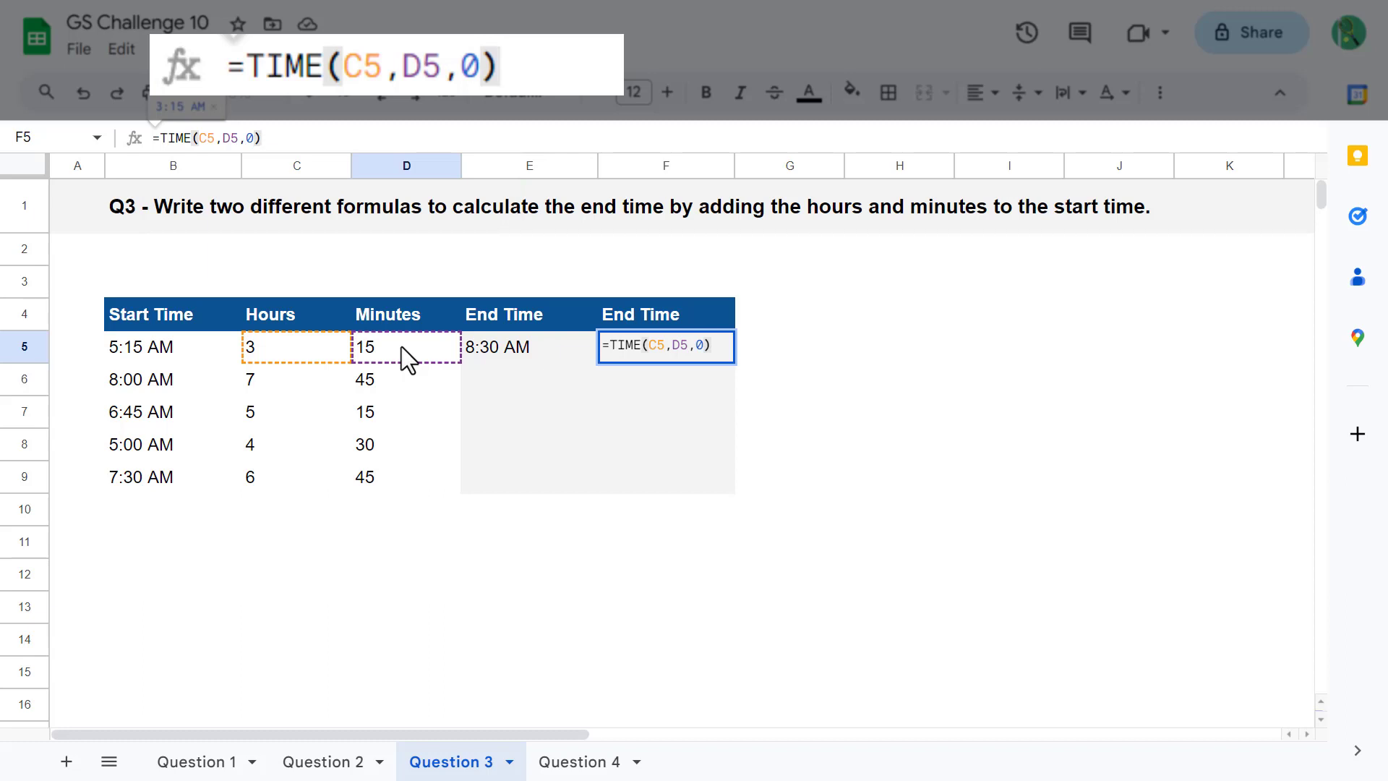
{"action": "type", "text": "+"}
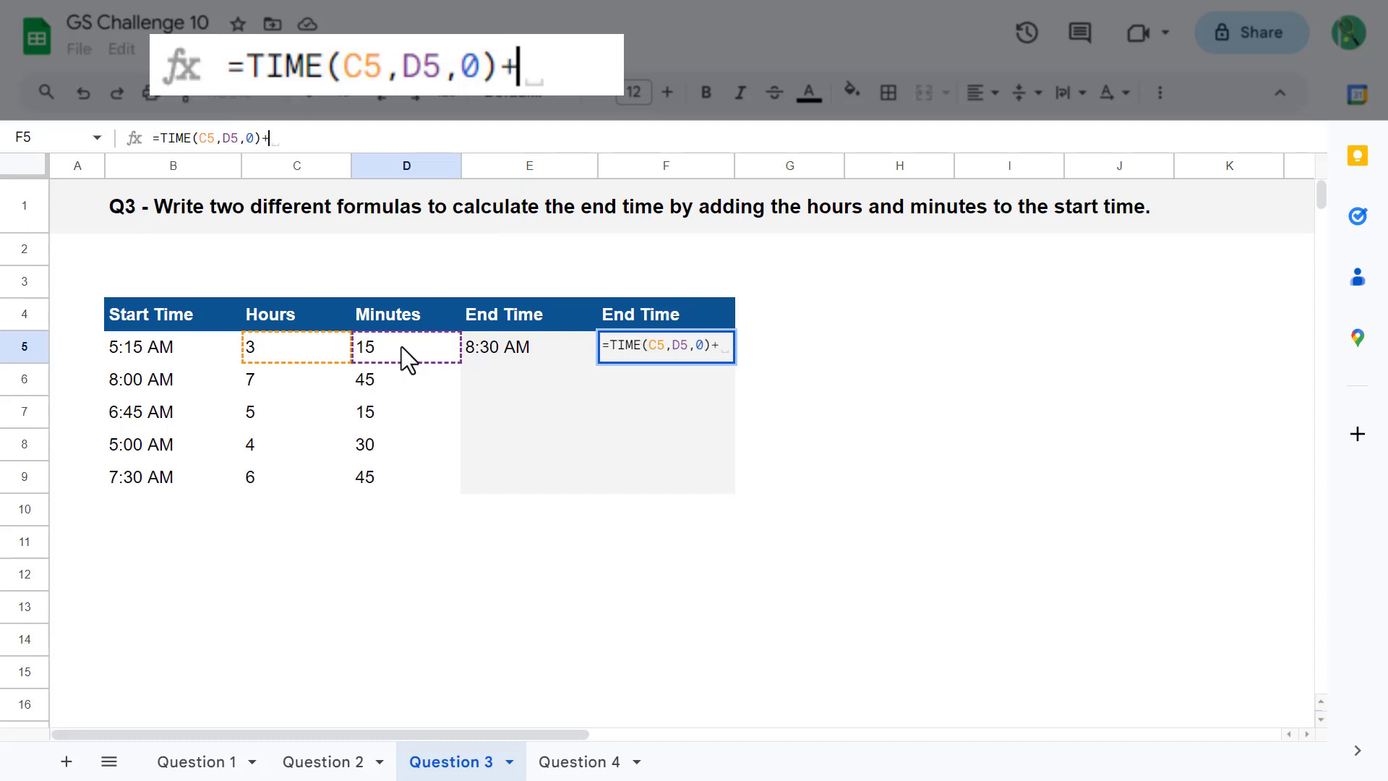
{"action": "left_click", "coordinate": [233, 354]}
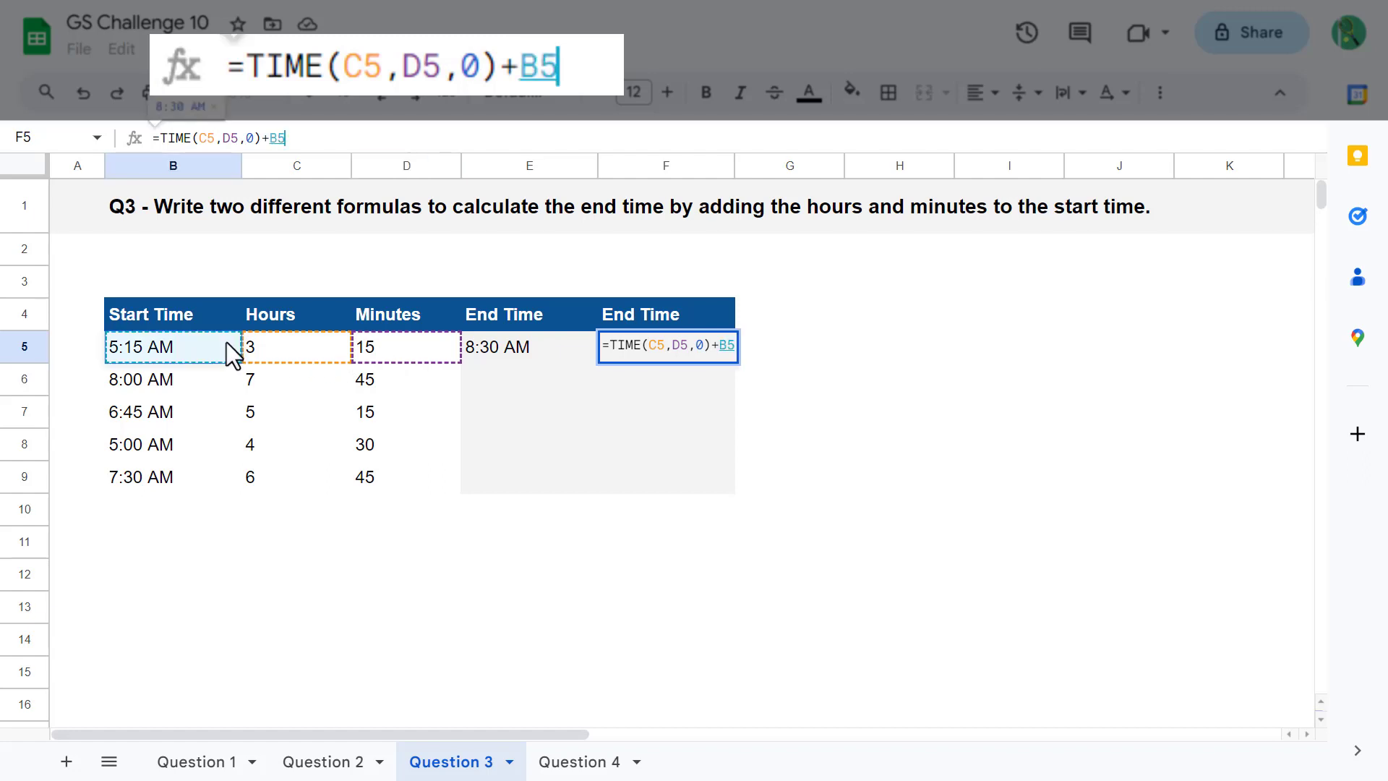
{"action": "key", "text": "Return"}
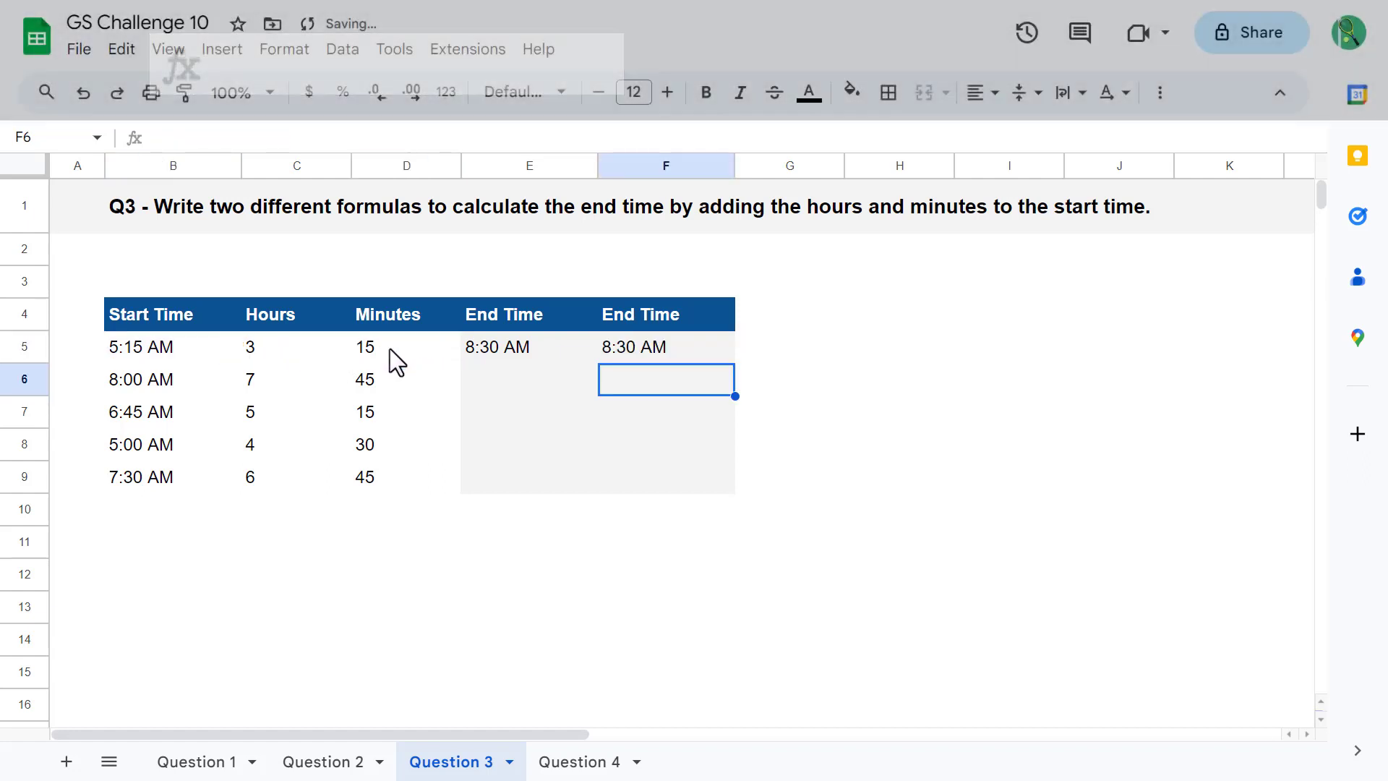
{"action": "left_click", "coordinate": [718, 345]}
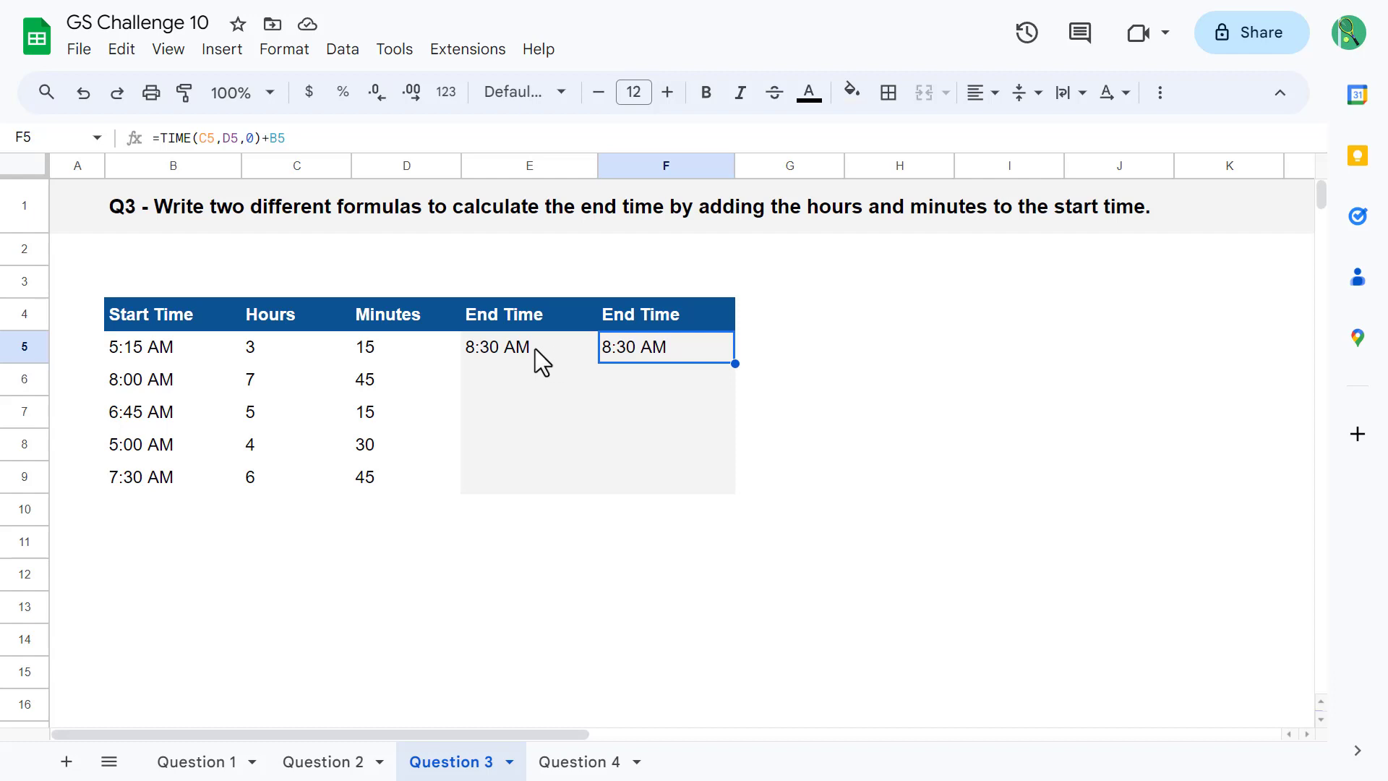
Fill the E5:F5 end-time formulas down to row 9, giving 8:30 AM through 2:15 PM
{"action": "left_click_drag", "start_coordinate": [535, 348], "coordinate": [702, 349]}
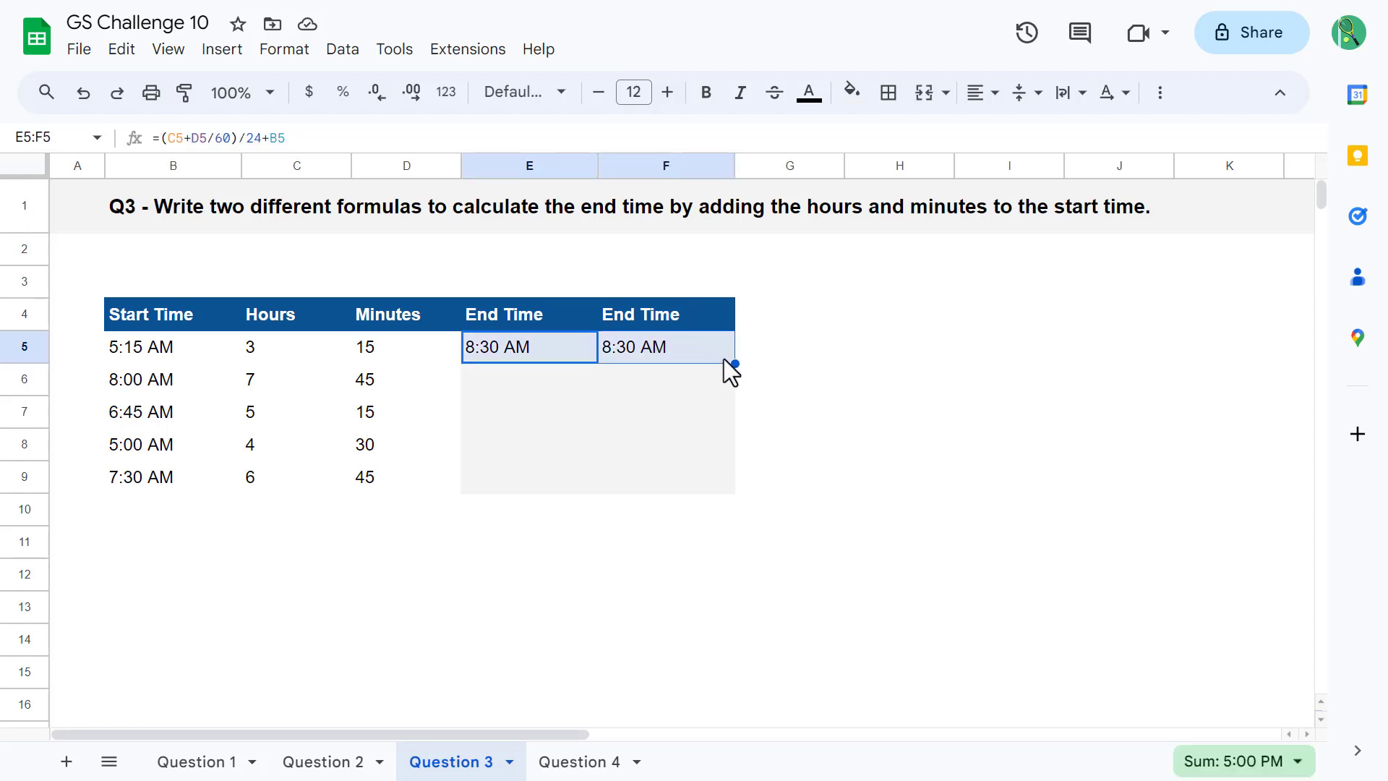
{"action": "left_click_drag", "start_coordinate": [736, 364], "coordinate": [731, 484]}
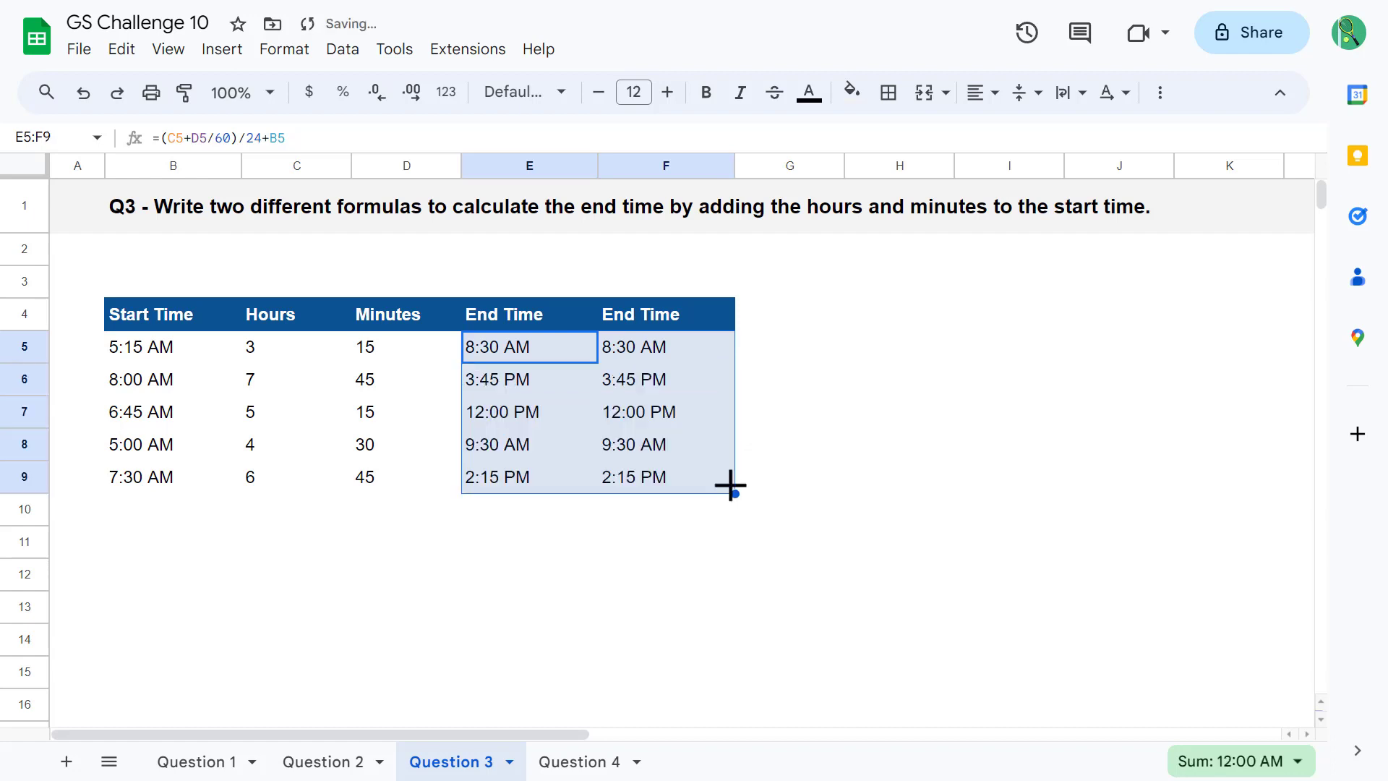
{"action": "left_click", "coordinate": [173, 542]}
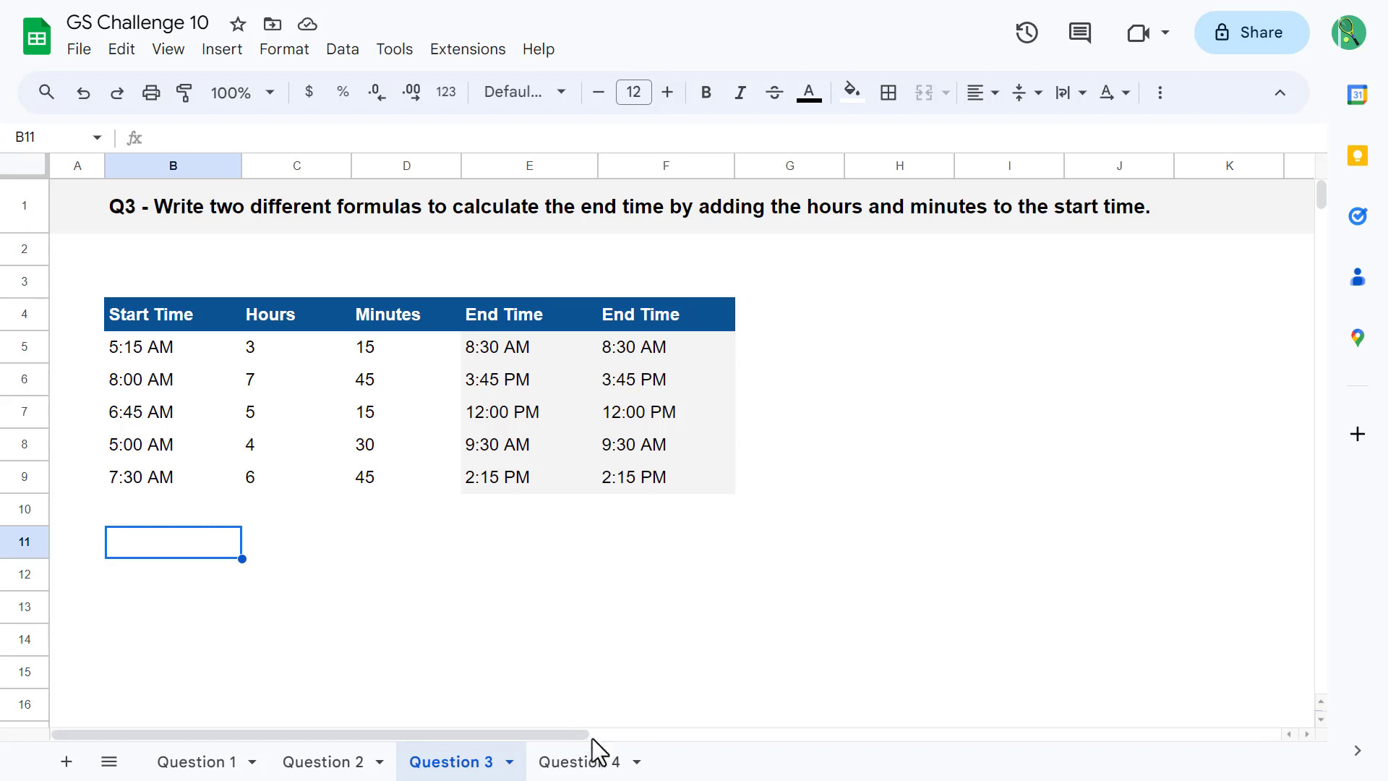
{"action": "left_click", "coordinate": [620, 768]}
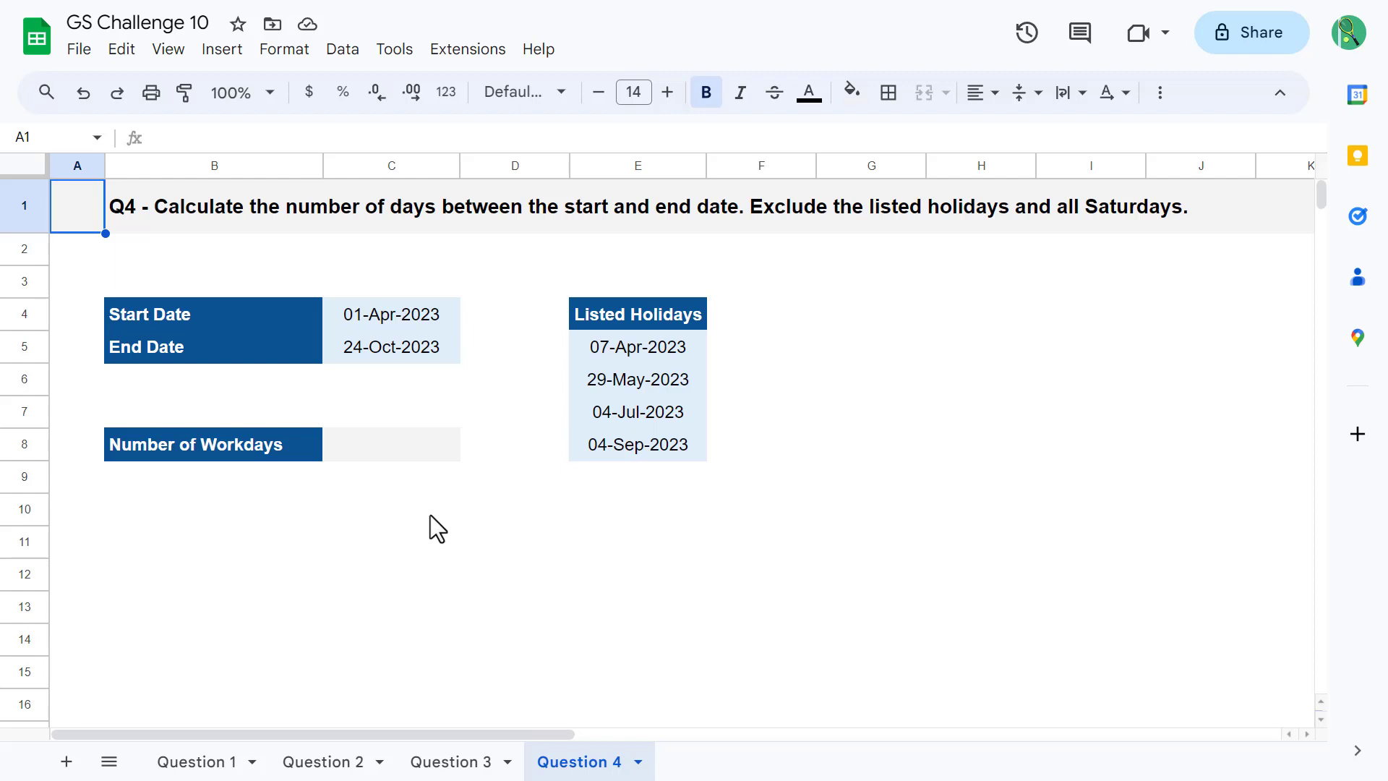
Start a NETWORKDAYS.INTL formula in C8 using start date C4 and end date C5
{"action": "left_click", "coordinate": [420, 436]}
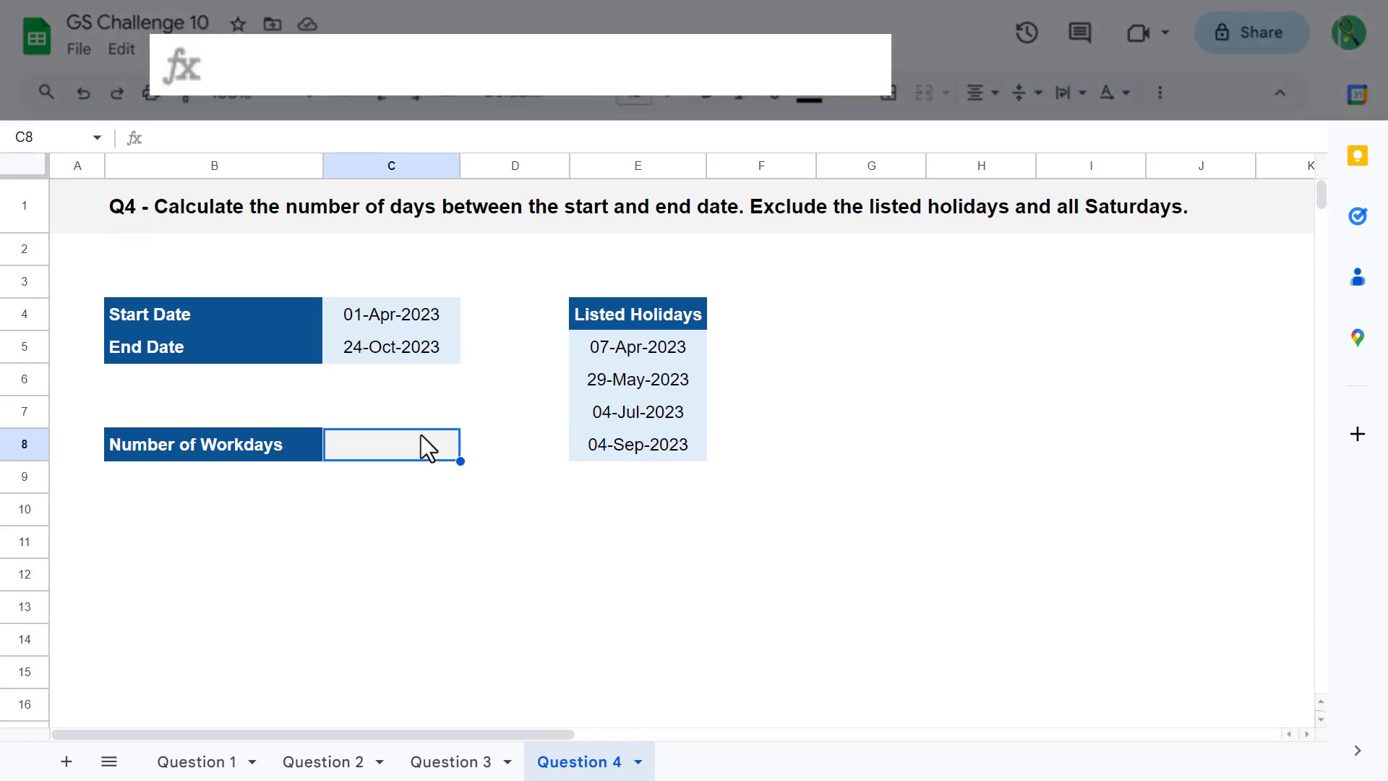
{"action": "left_click", "coordinate": [478, 136]}
{"action": "type", "text": "="}
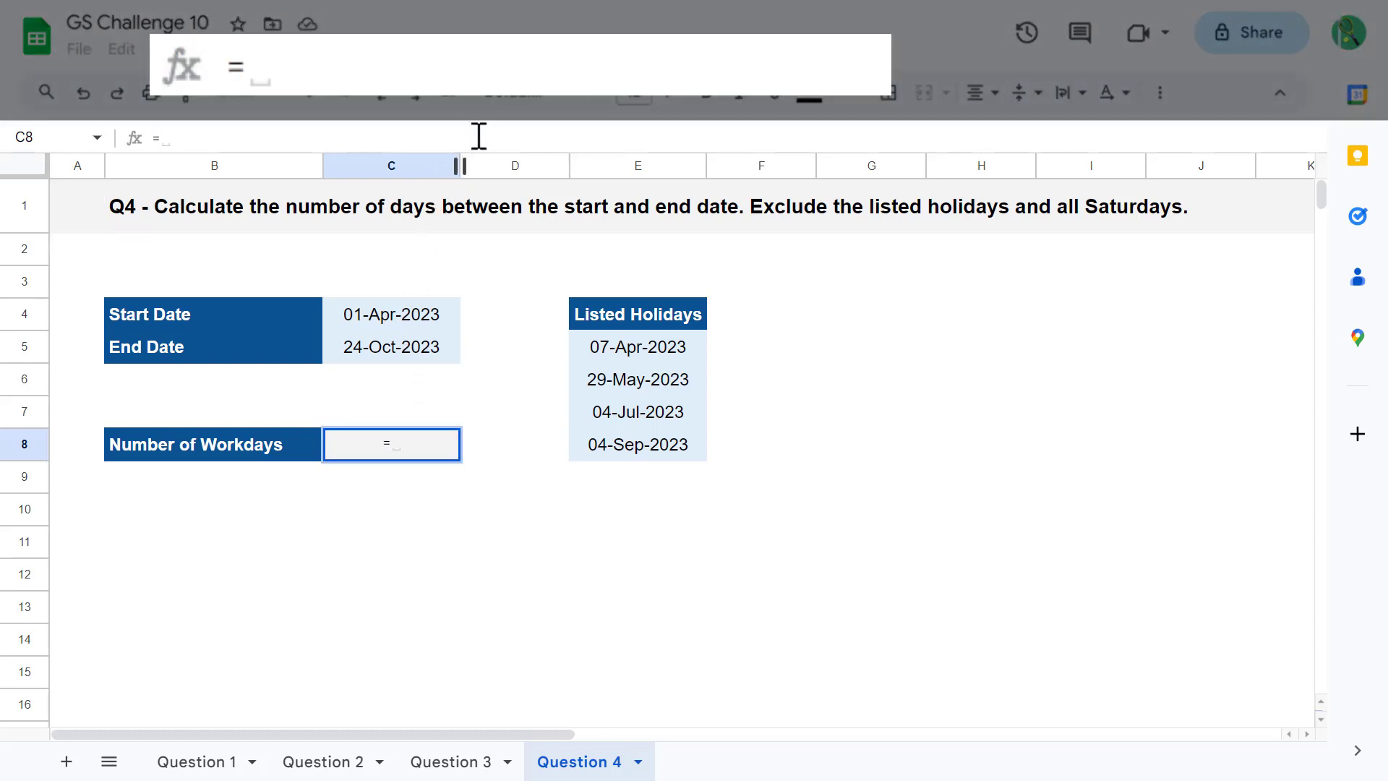
{"action": "type", "text": "netw"}
{"action": "key", "text": "Down"}
{"action": "key", "text": "Tab"}
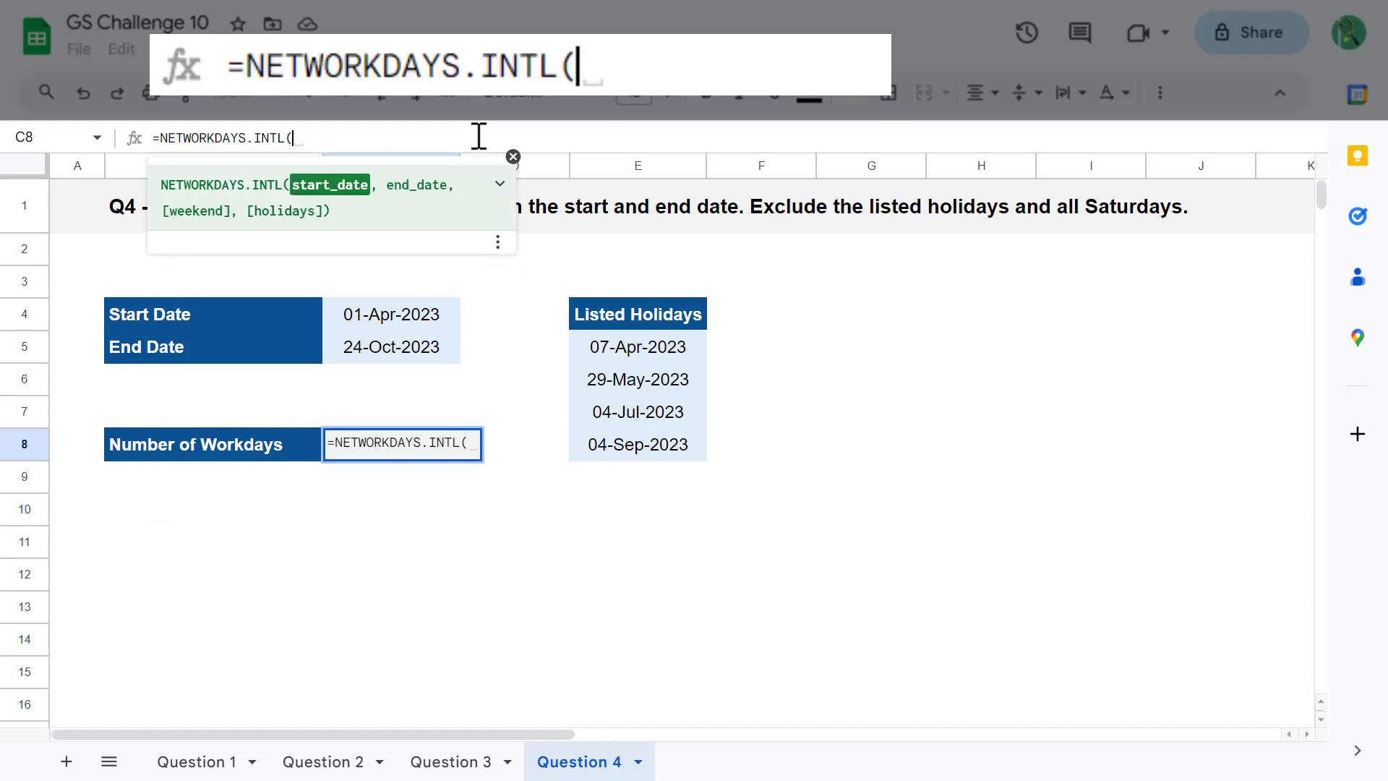
{"action": "left_click", "coordinate": [448, 314]}
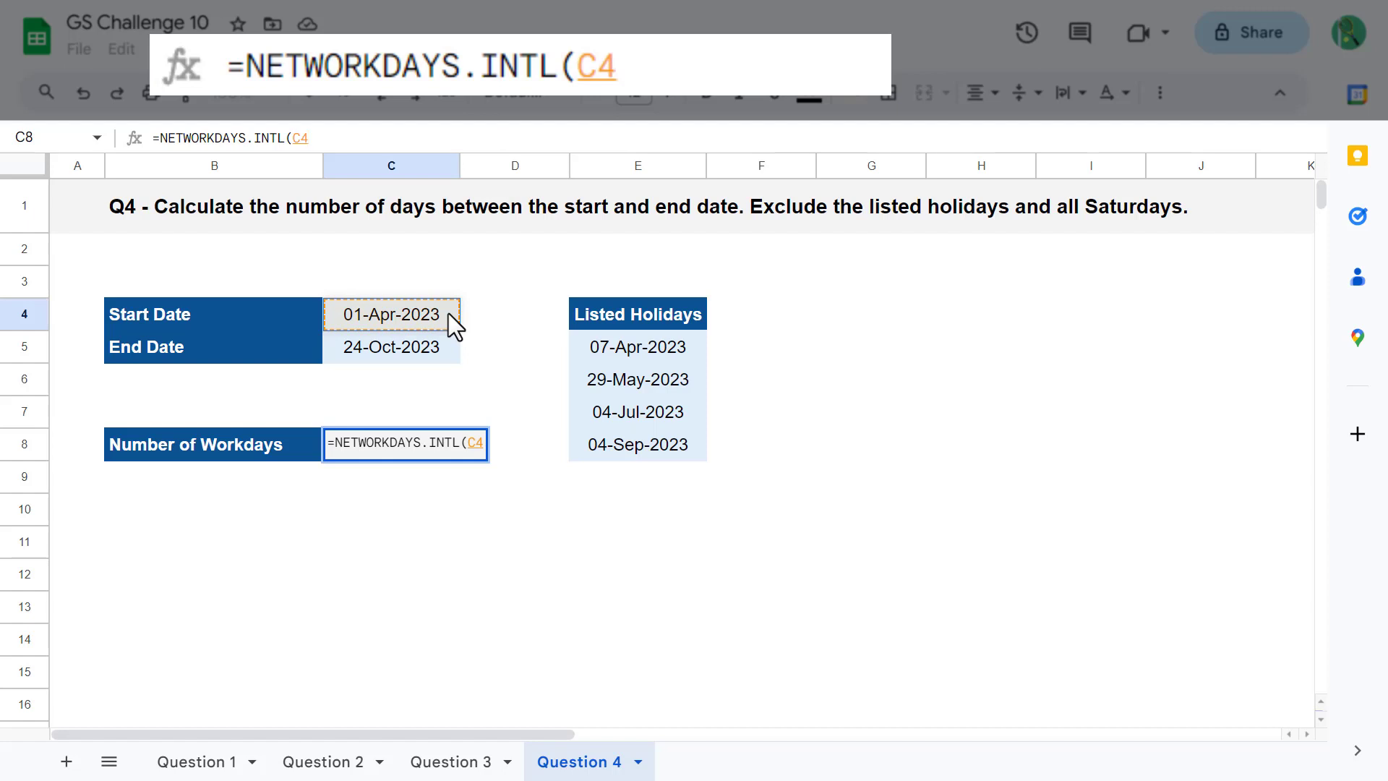
{"action": "type", "text": ","}
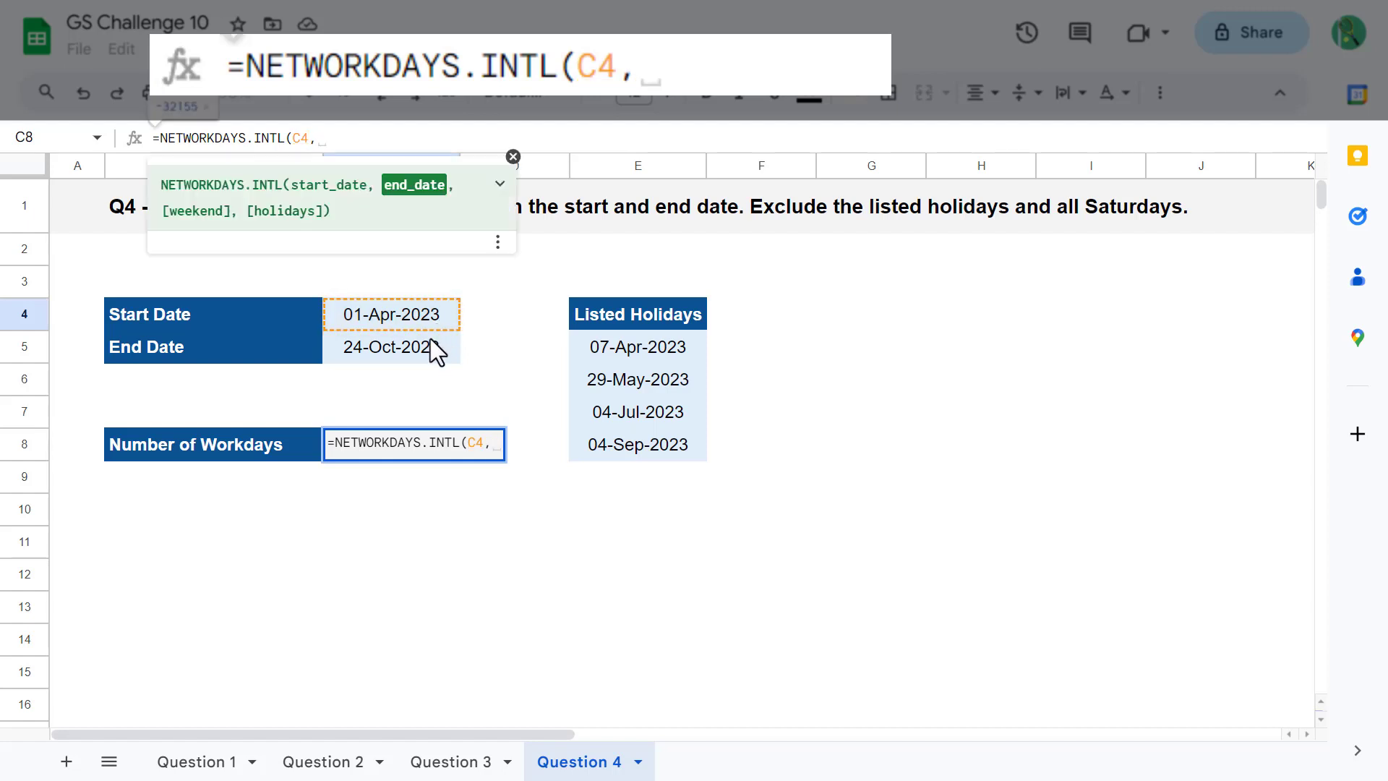
{"action": "left_click", "coordinate": [432, 347]}
{"action": "type", "text": ","}
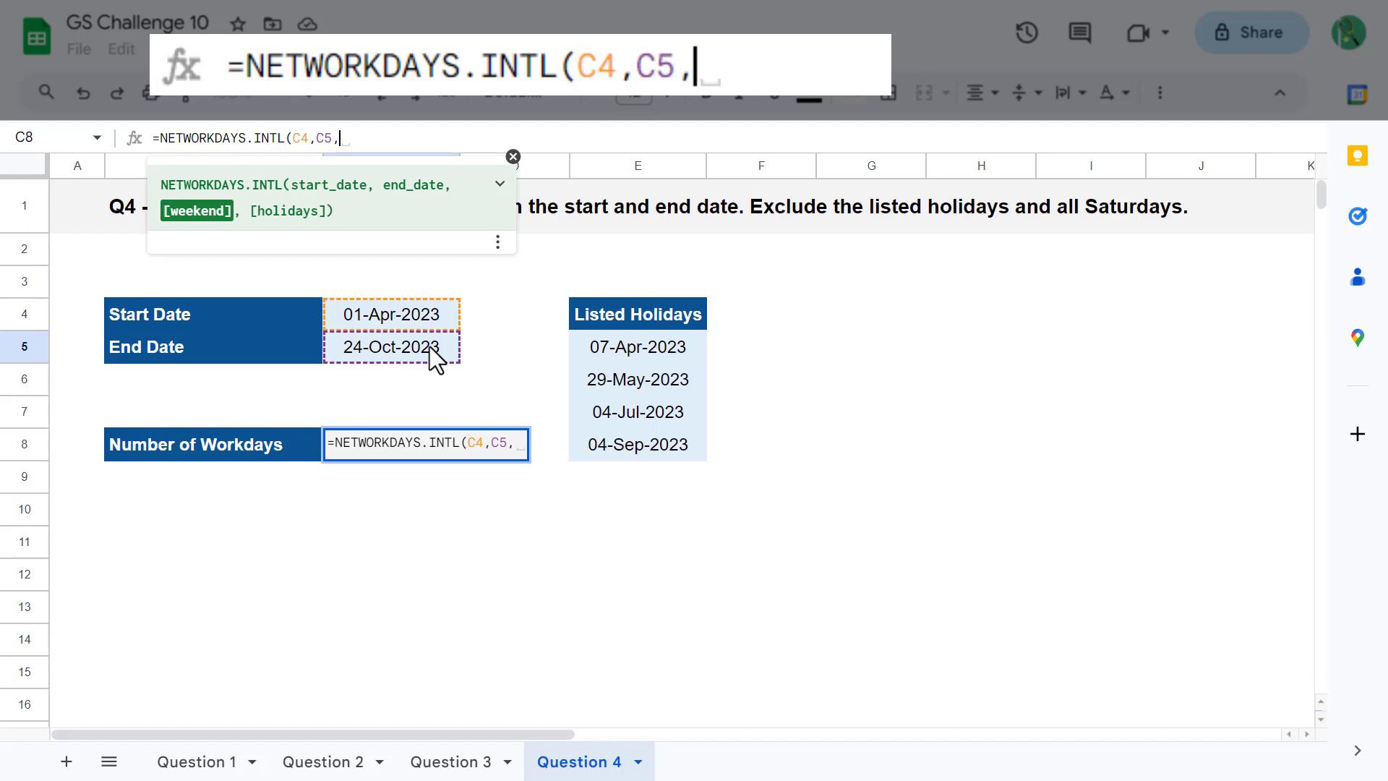
Add weekend code 17 and holidays E5:E8 to complete the formula, returning 173
{"action": "type", "text": "17"}
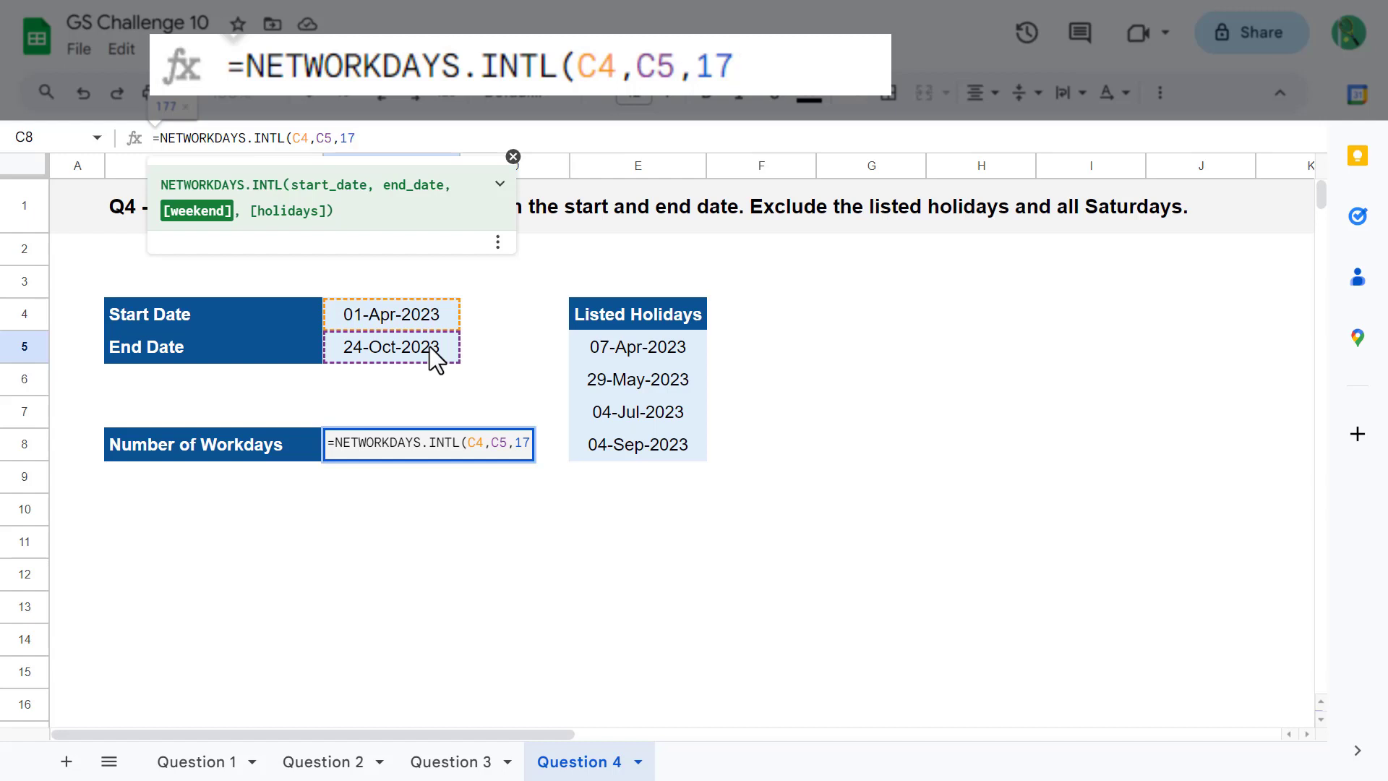
{"action": "type", "text": ","}
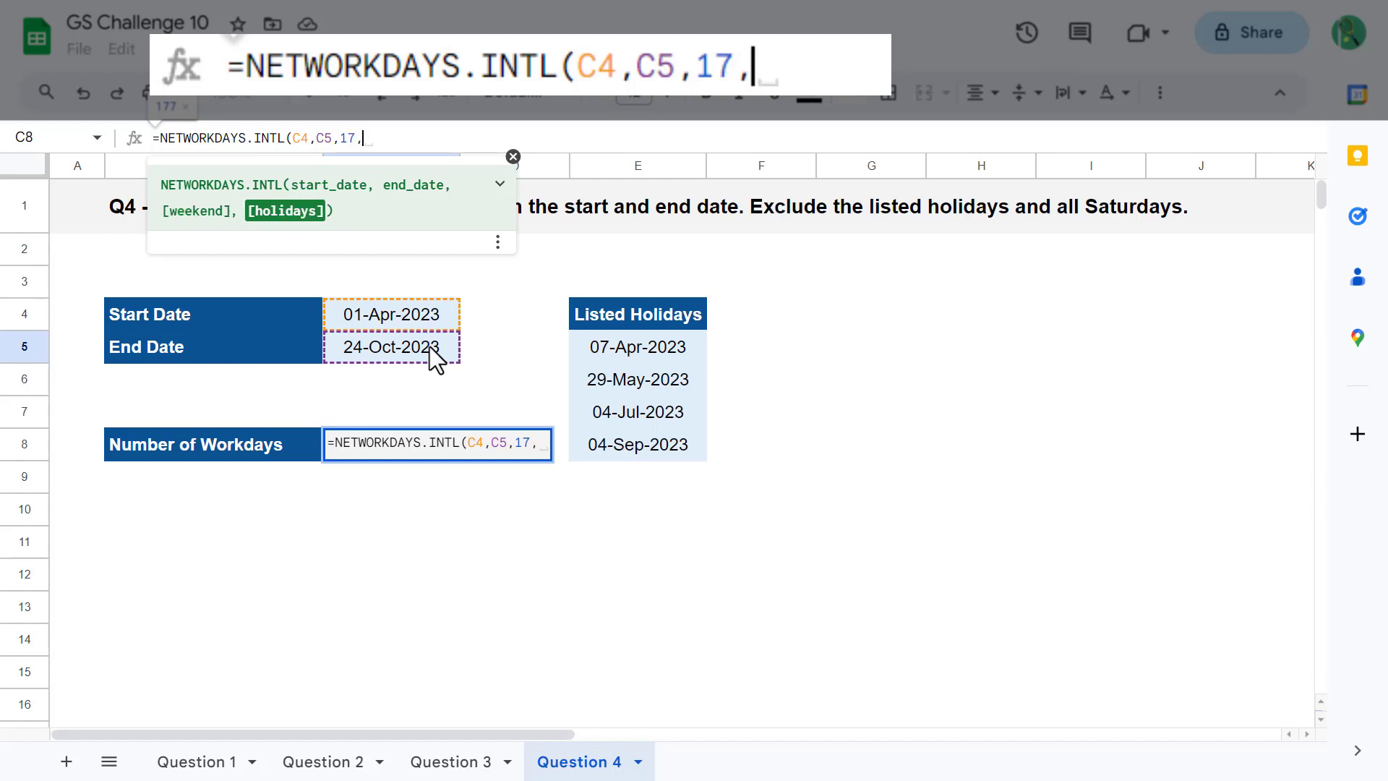
{"action": "left_click_drag", "start_coordinate": [610, 359], "coordinate": [627, 455]}
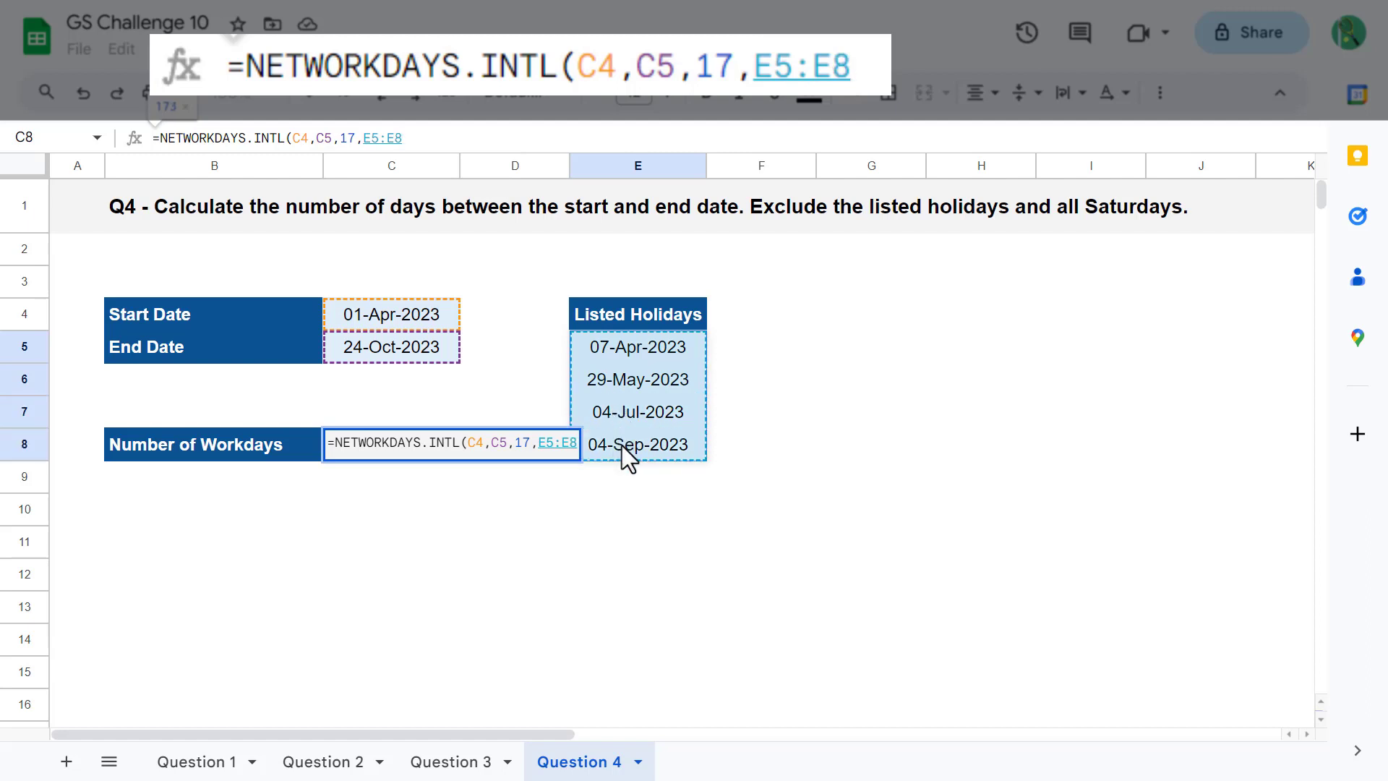
{"action": "type", "text": ")"}
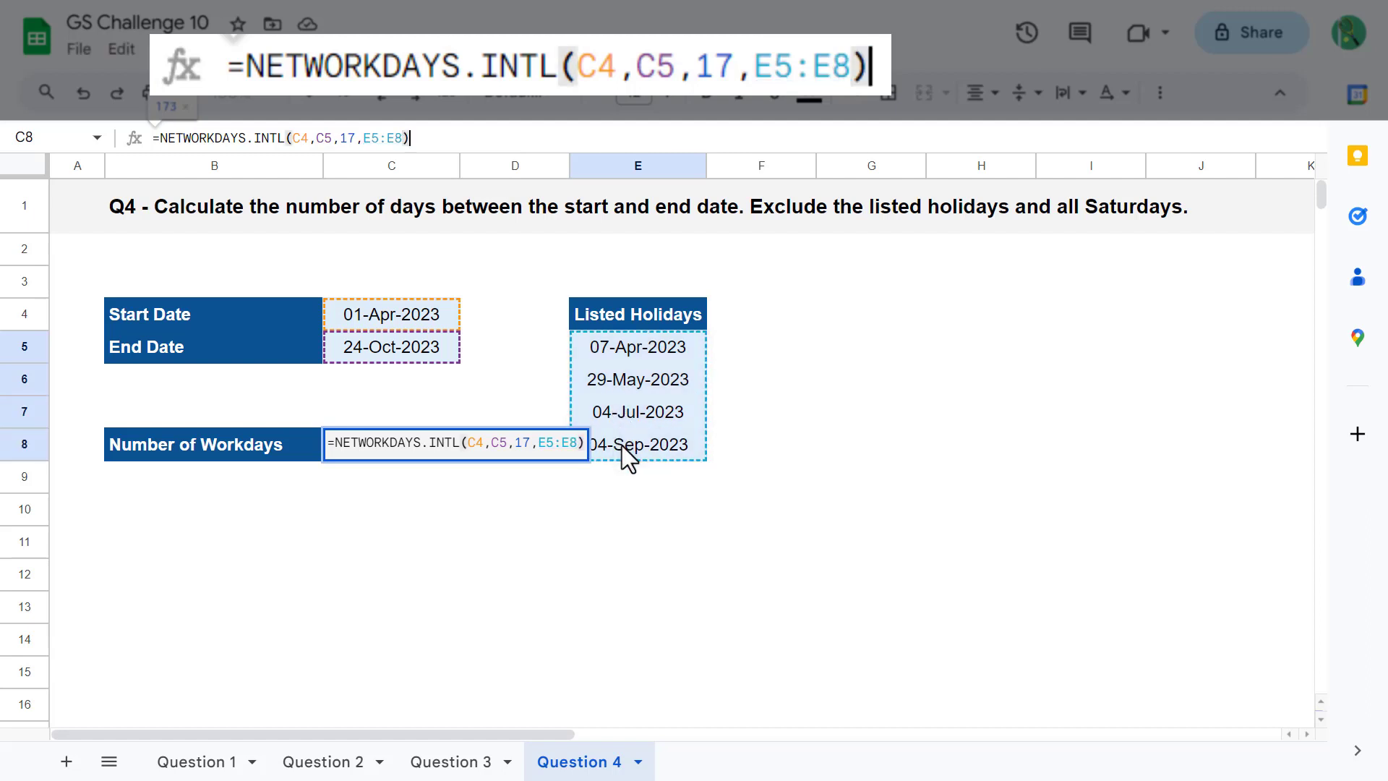
{"action": "key", "text": "Return"}
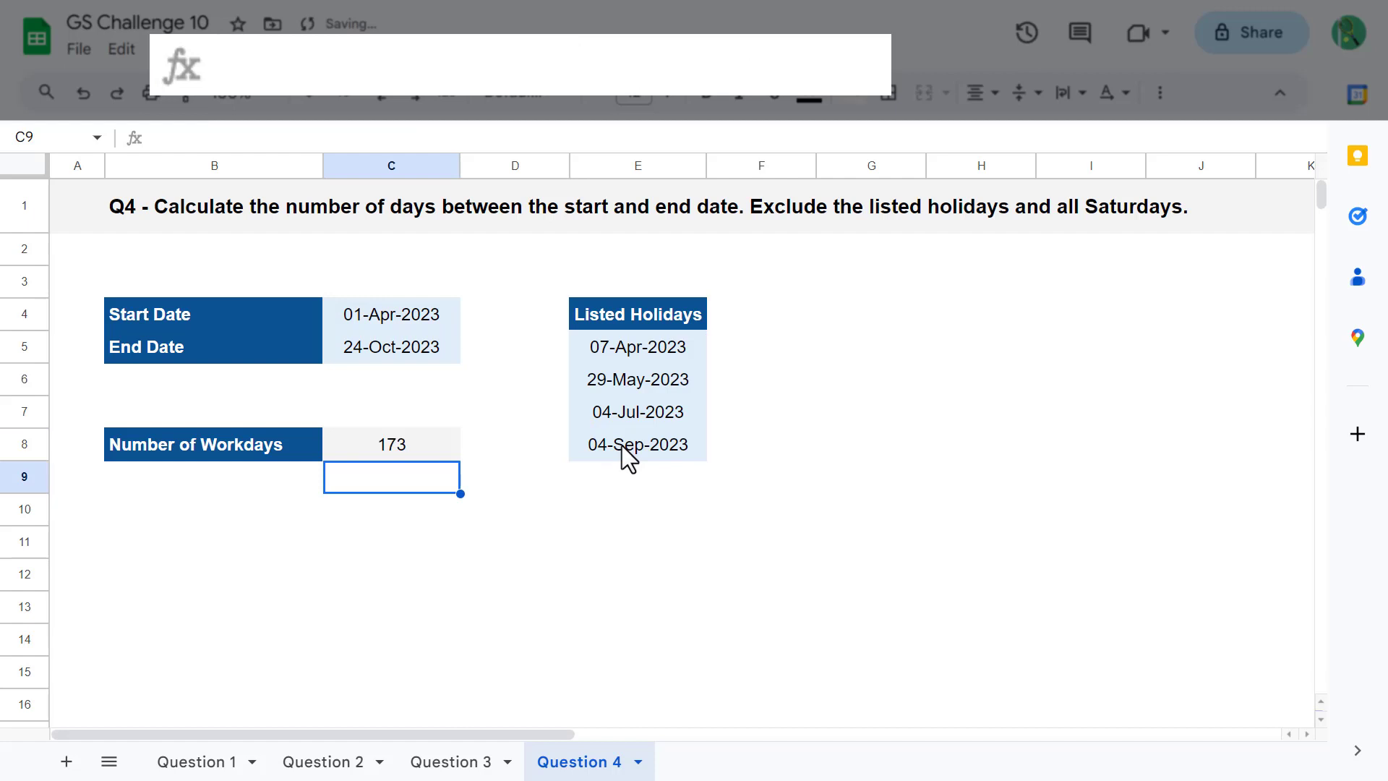
{"action": "left_click", "coordinate": [436, 448]}
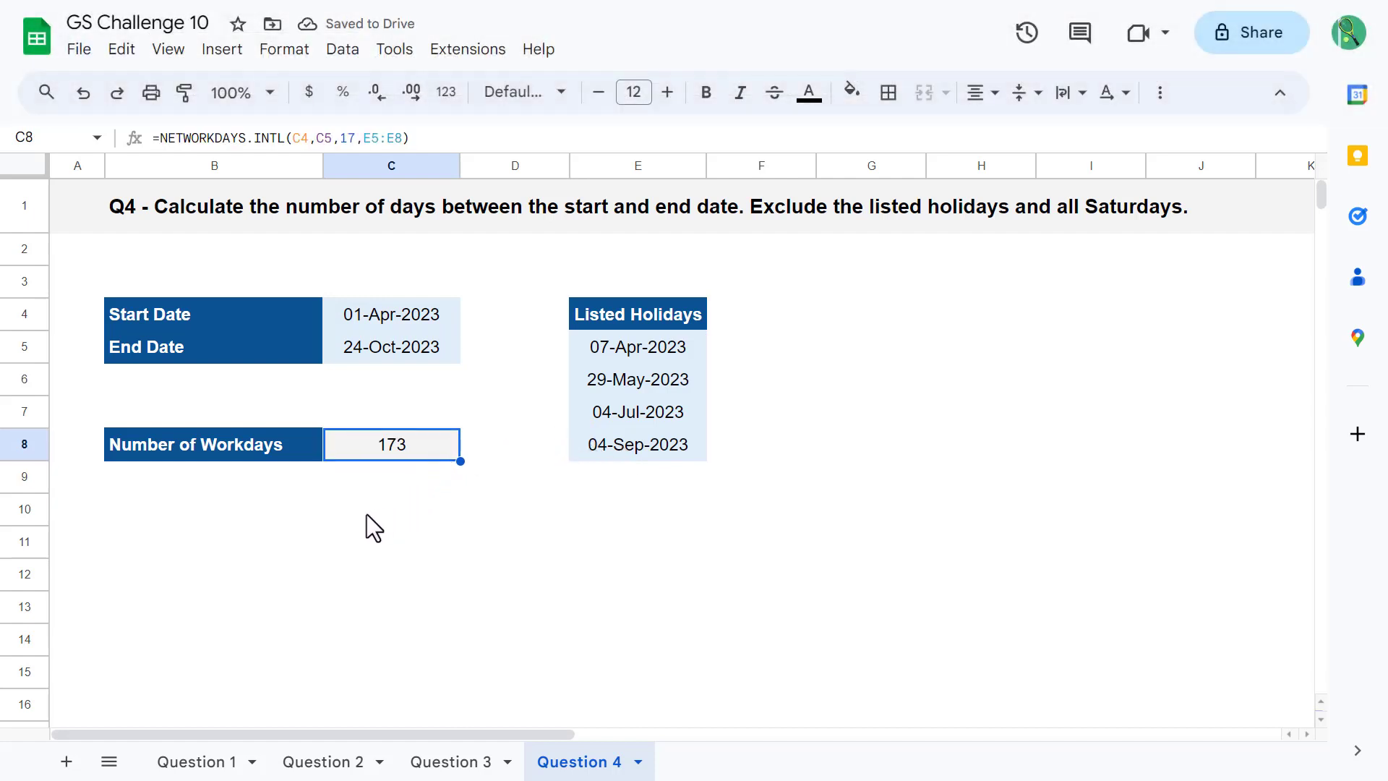